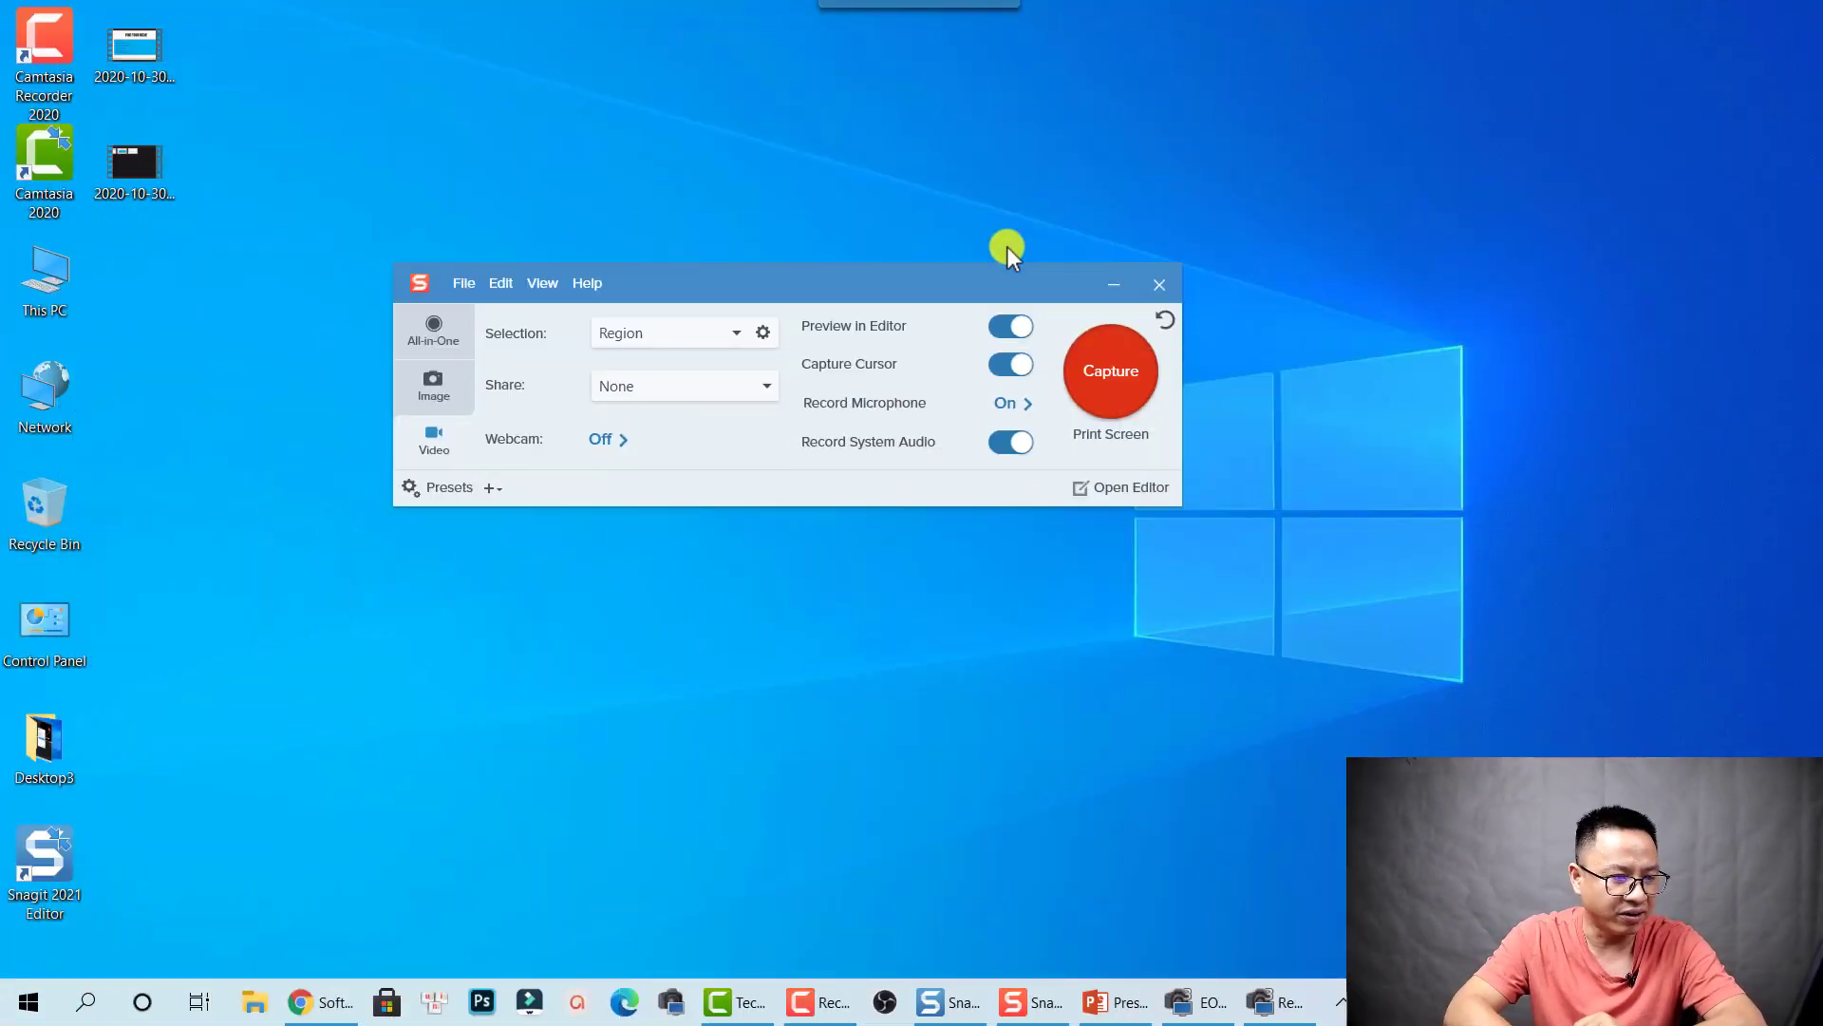
# - Move the Snagit capture window up and to the right, keeping Region as the selection type
pyautogui.moveTo(950, 293); pyautogui.dragTo(1039, 238)
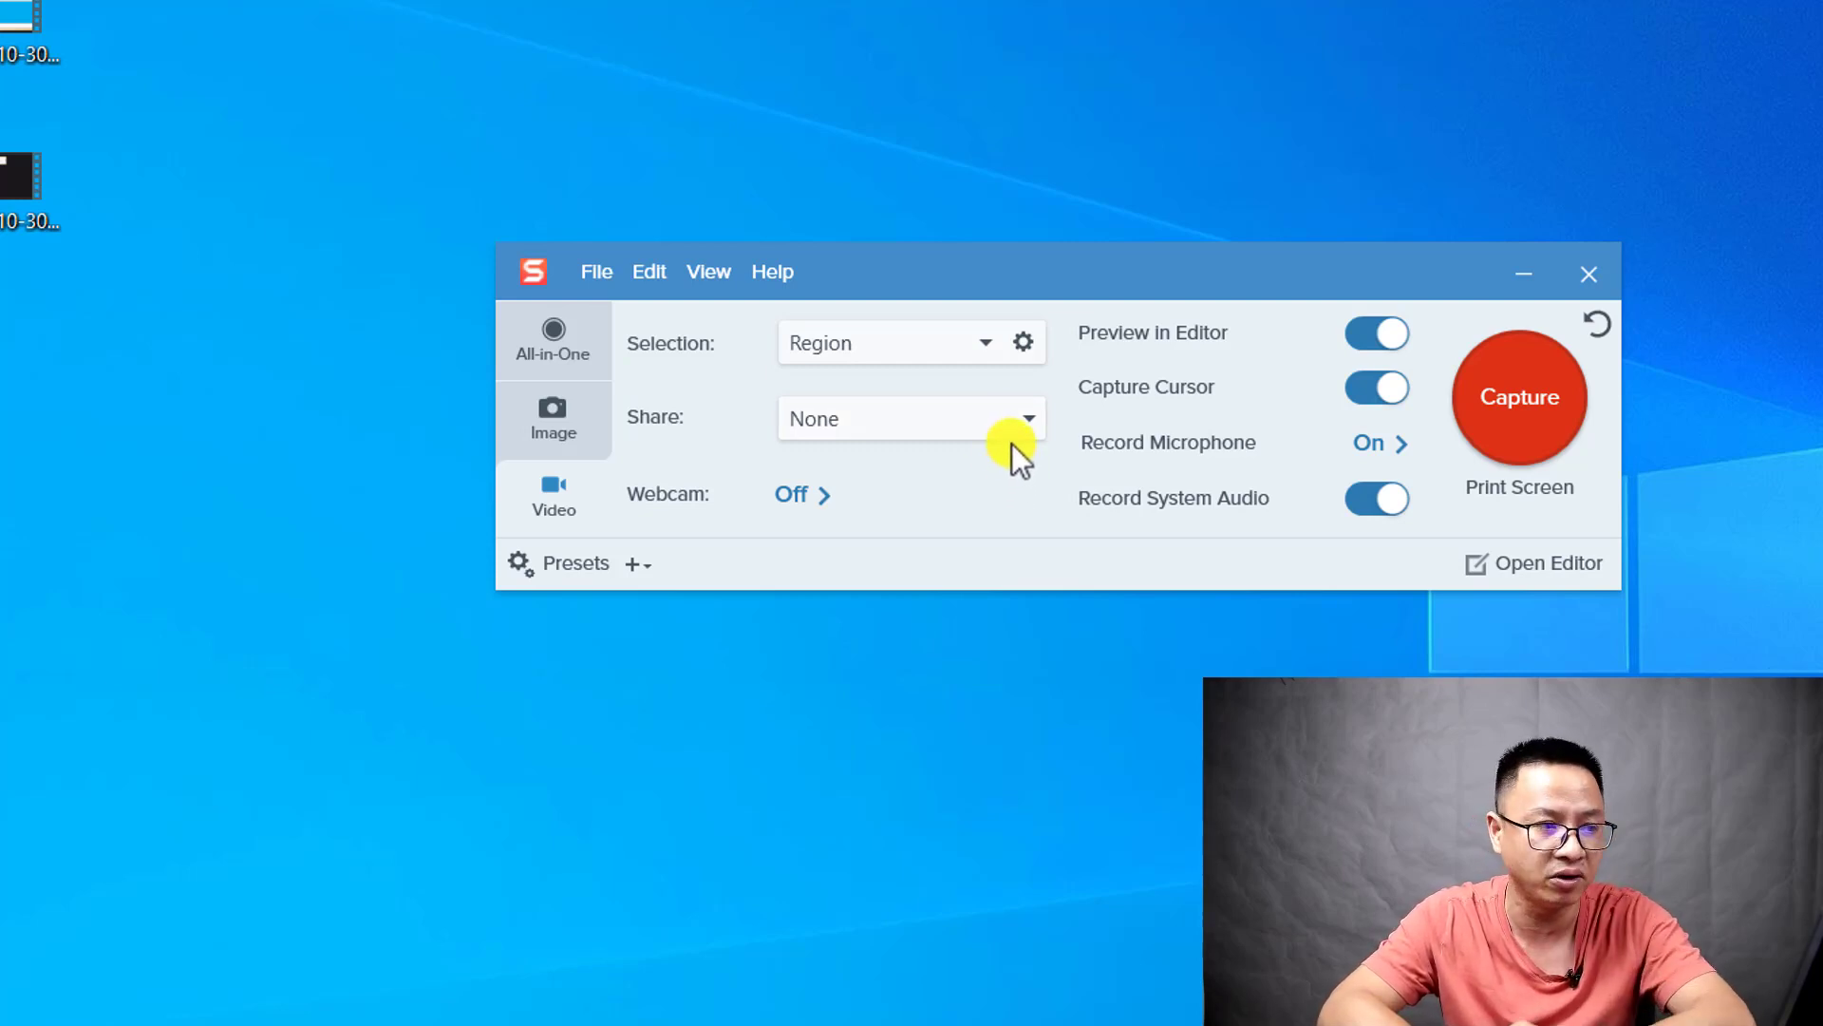
pyautogui.click(845, 344)
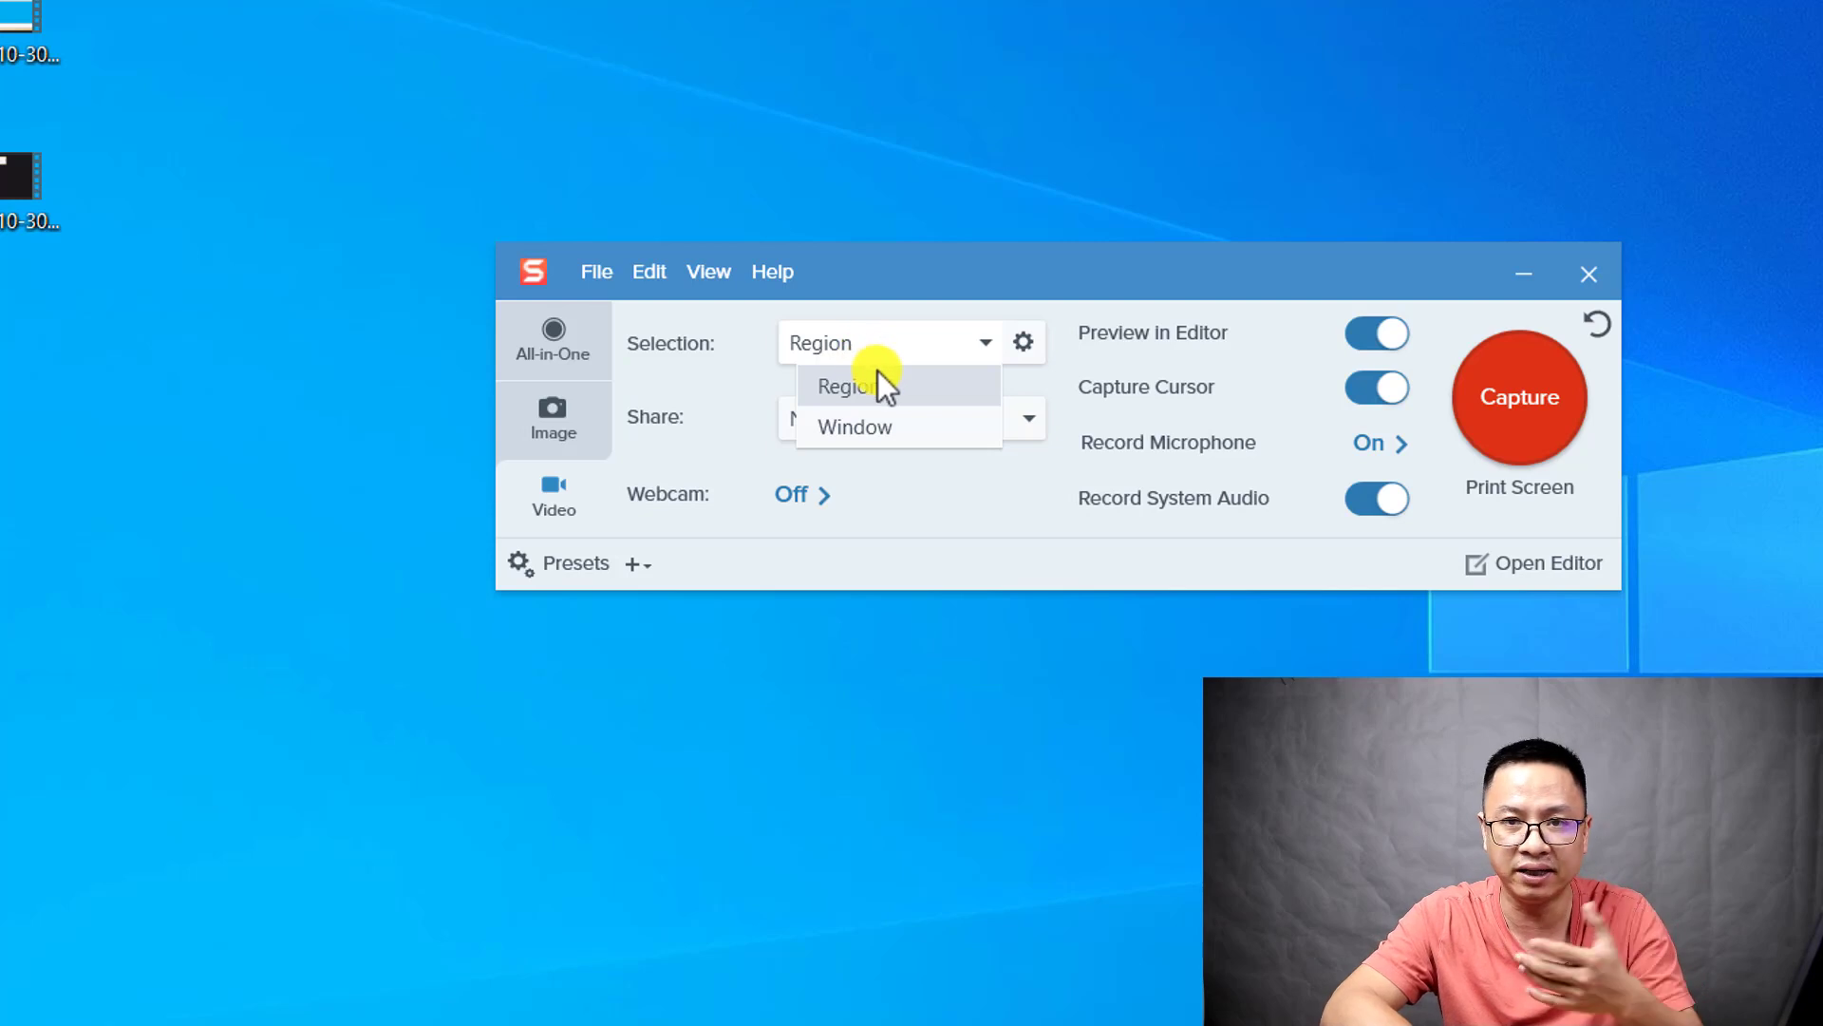
pyautogui.click(879, 346)
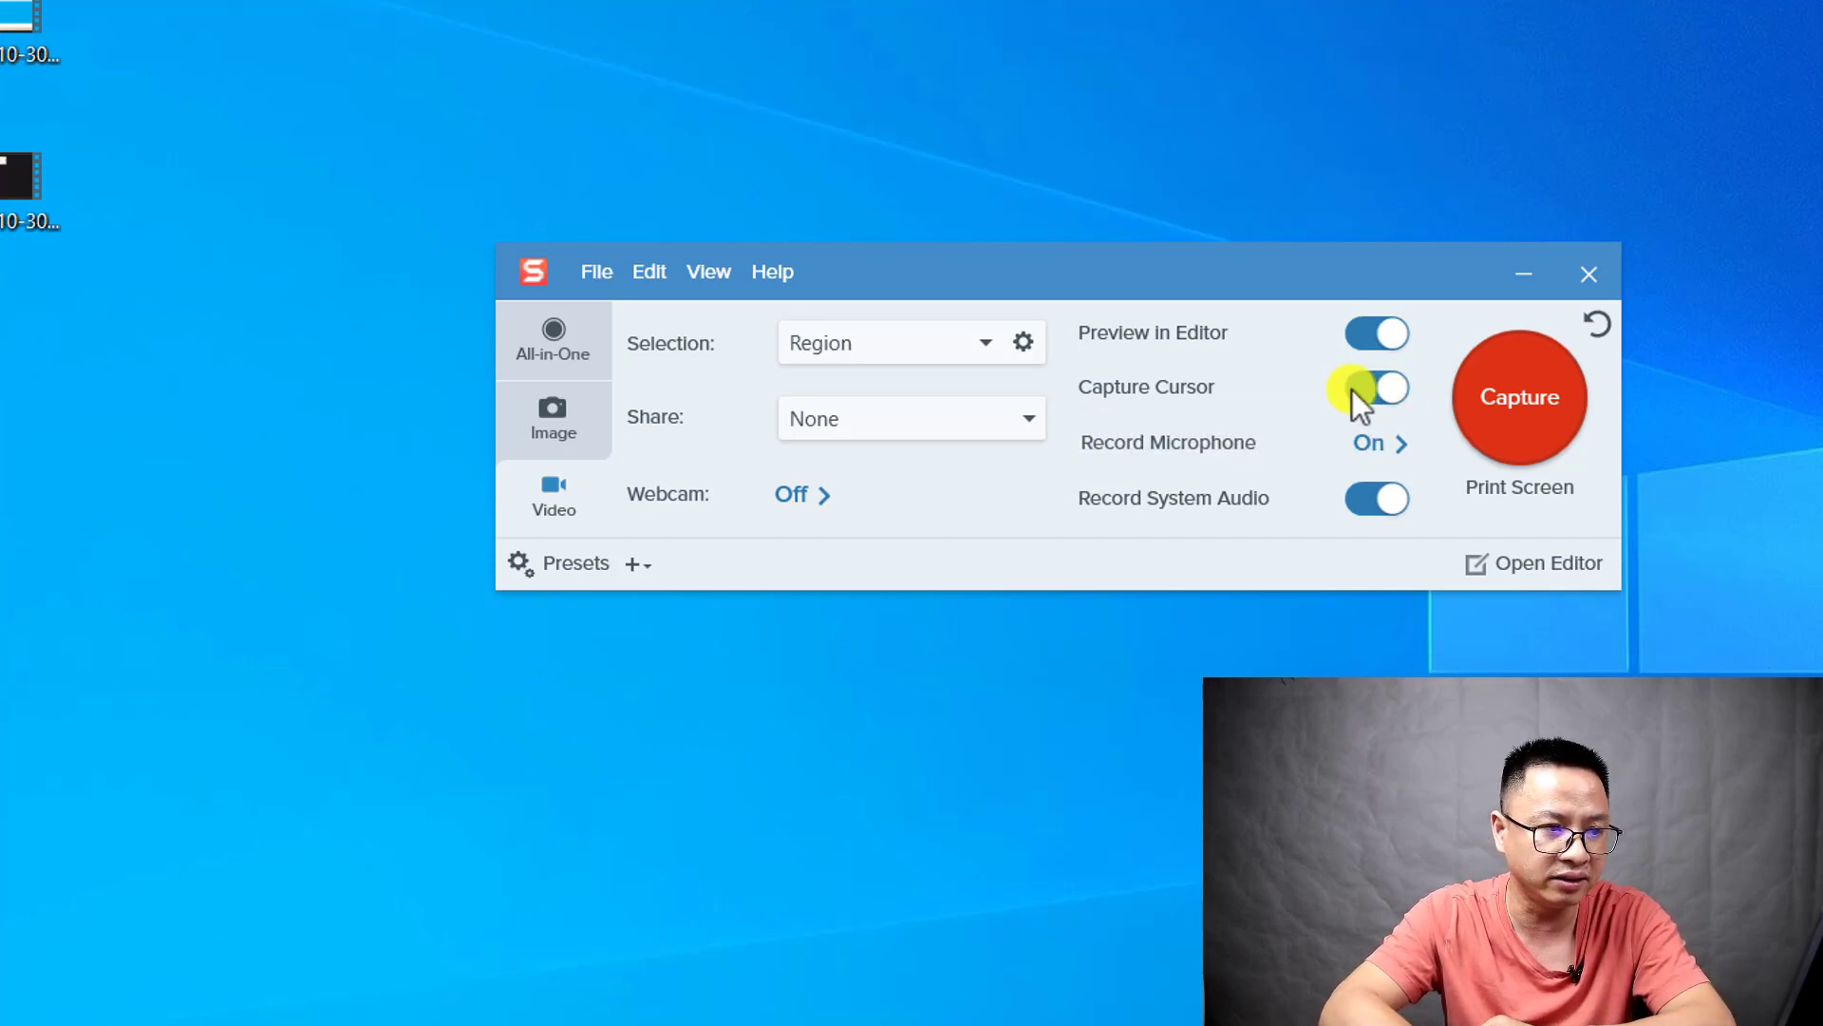
# - Enable Capture Cursor and set the microphone to Headset Microphone (DELL PRO STEREO HEADSET UC350)
pyautogui.click(1384, 391)
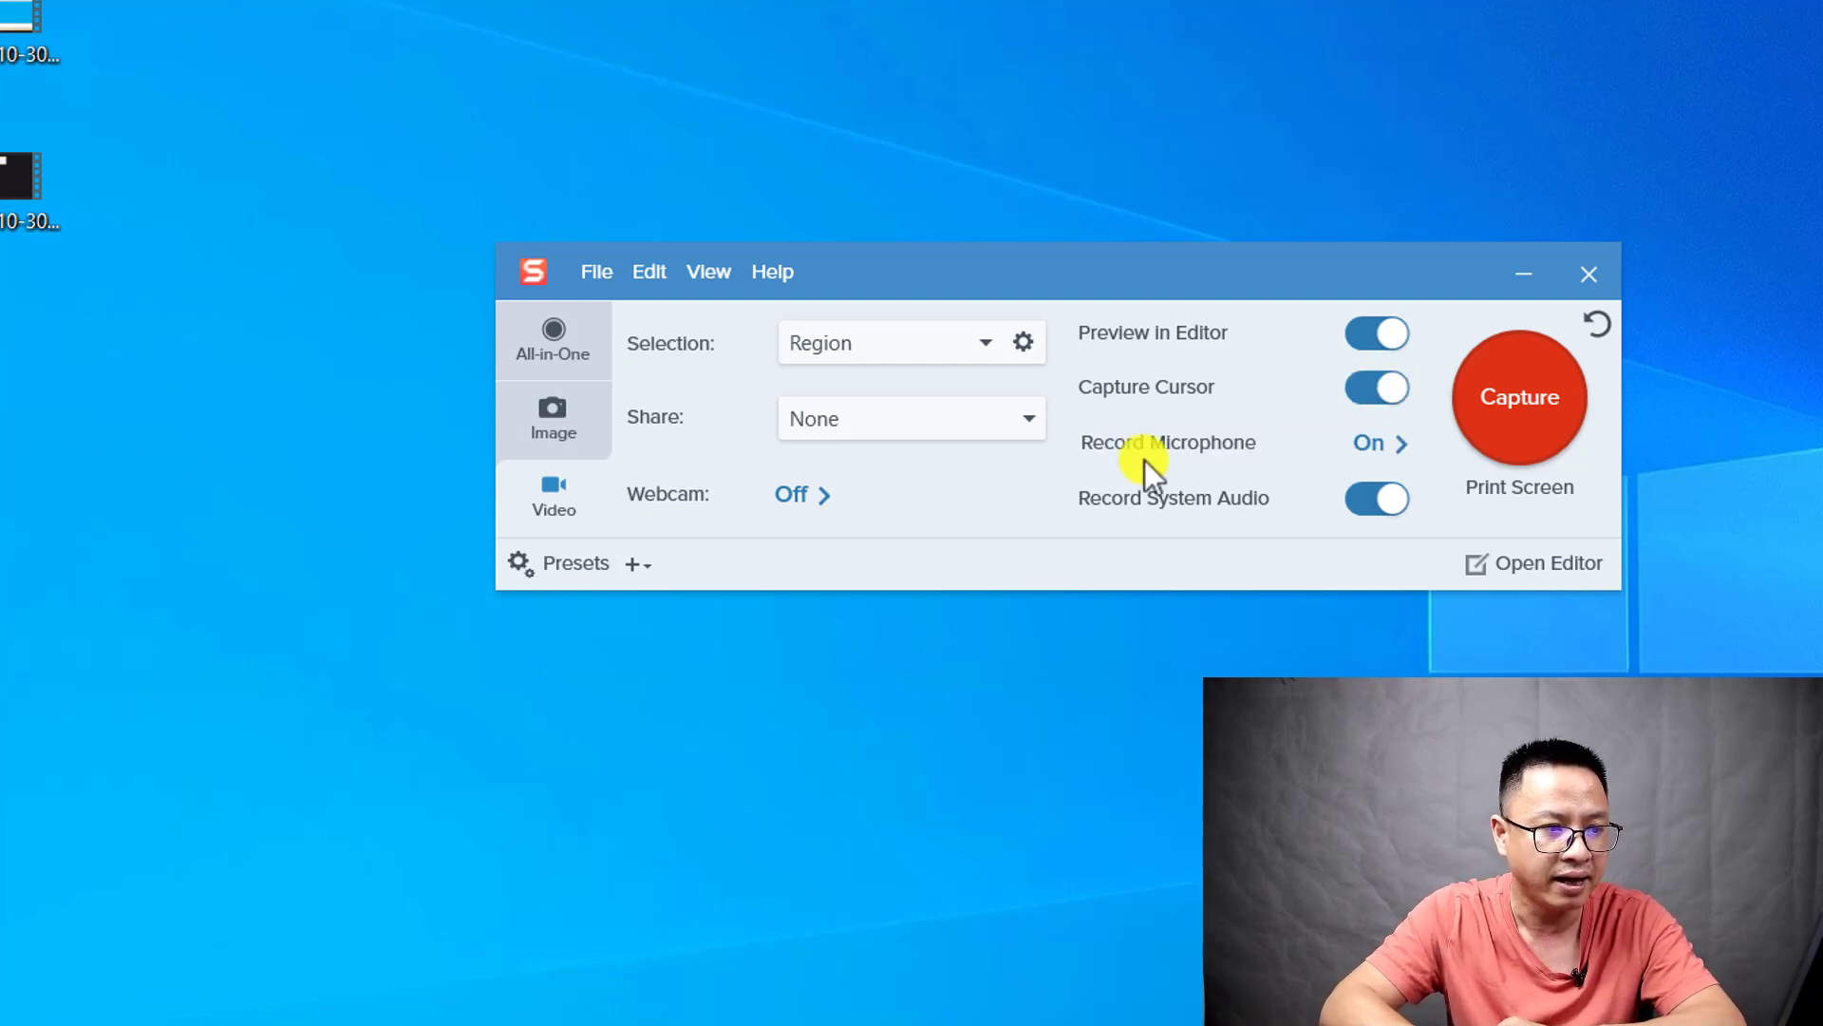
pyautogui.click(1388, 449)
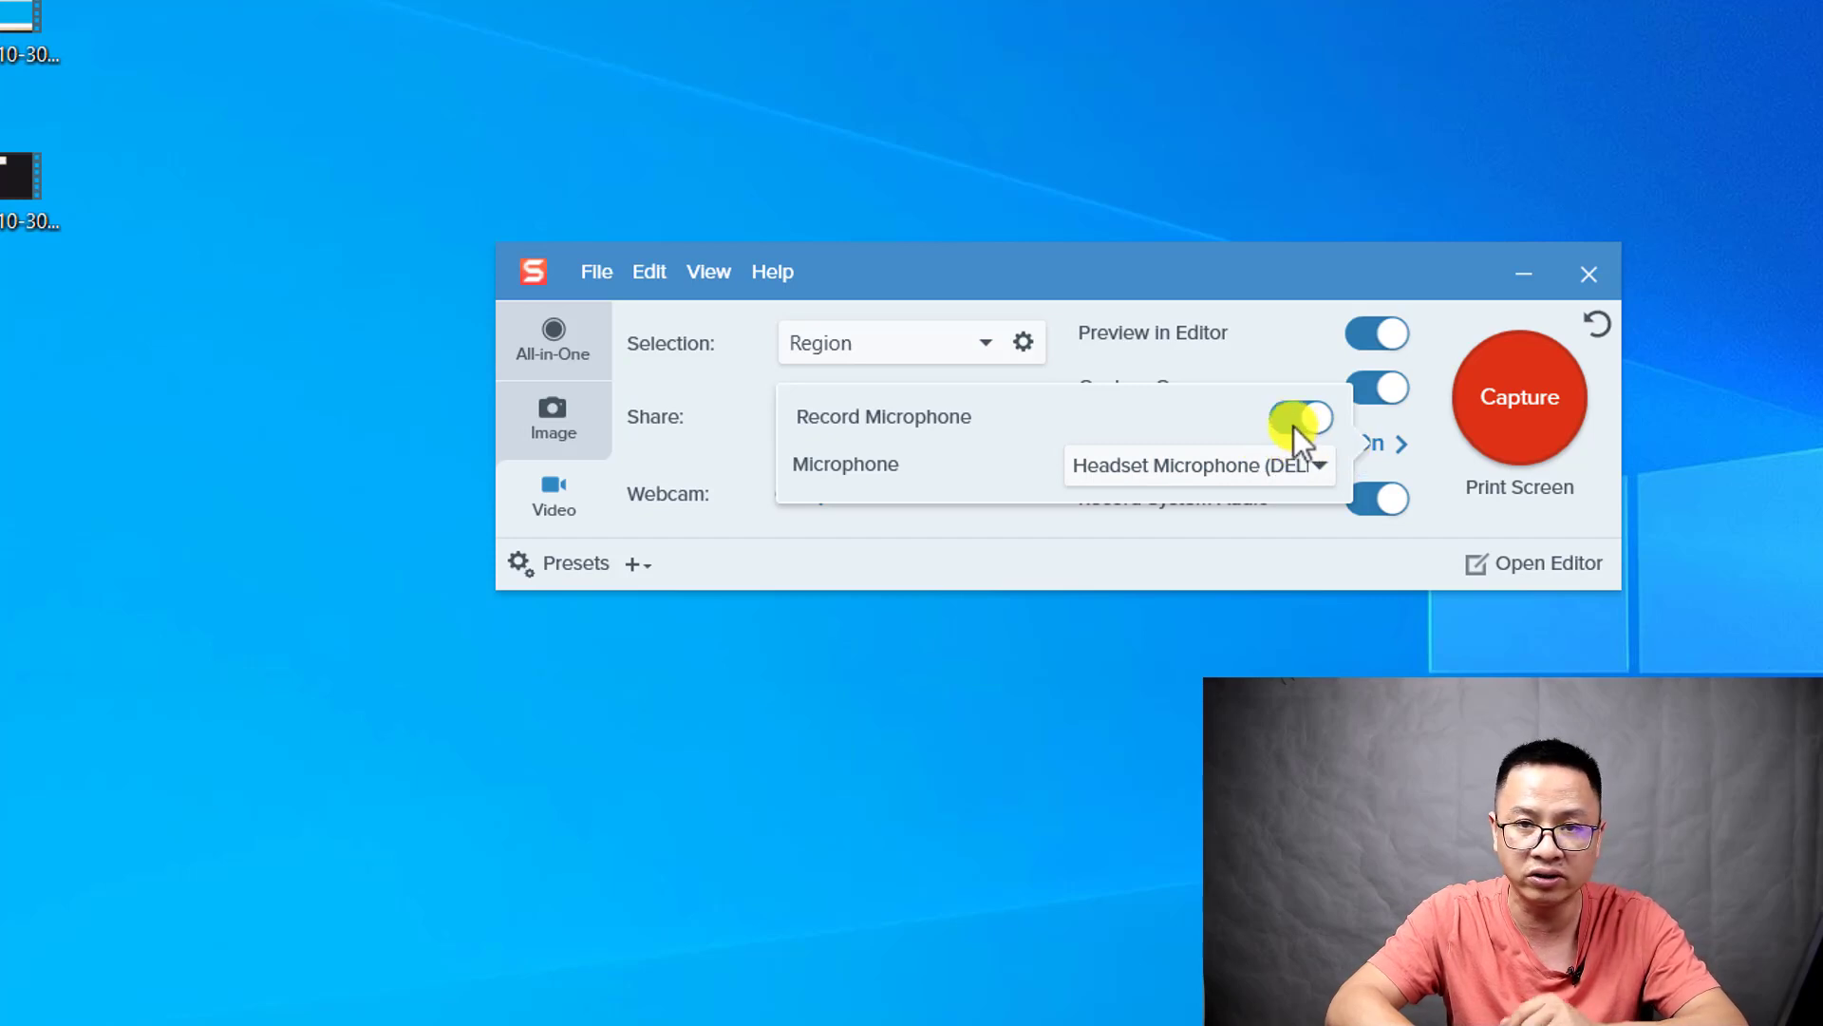
pyautogui.click(1306, 480)
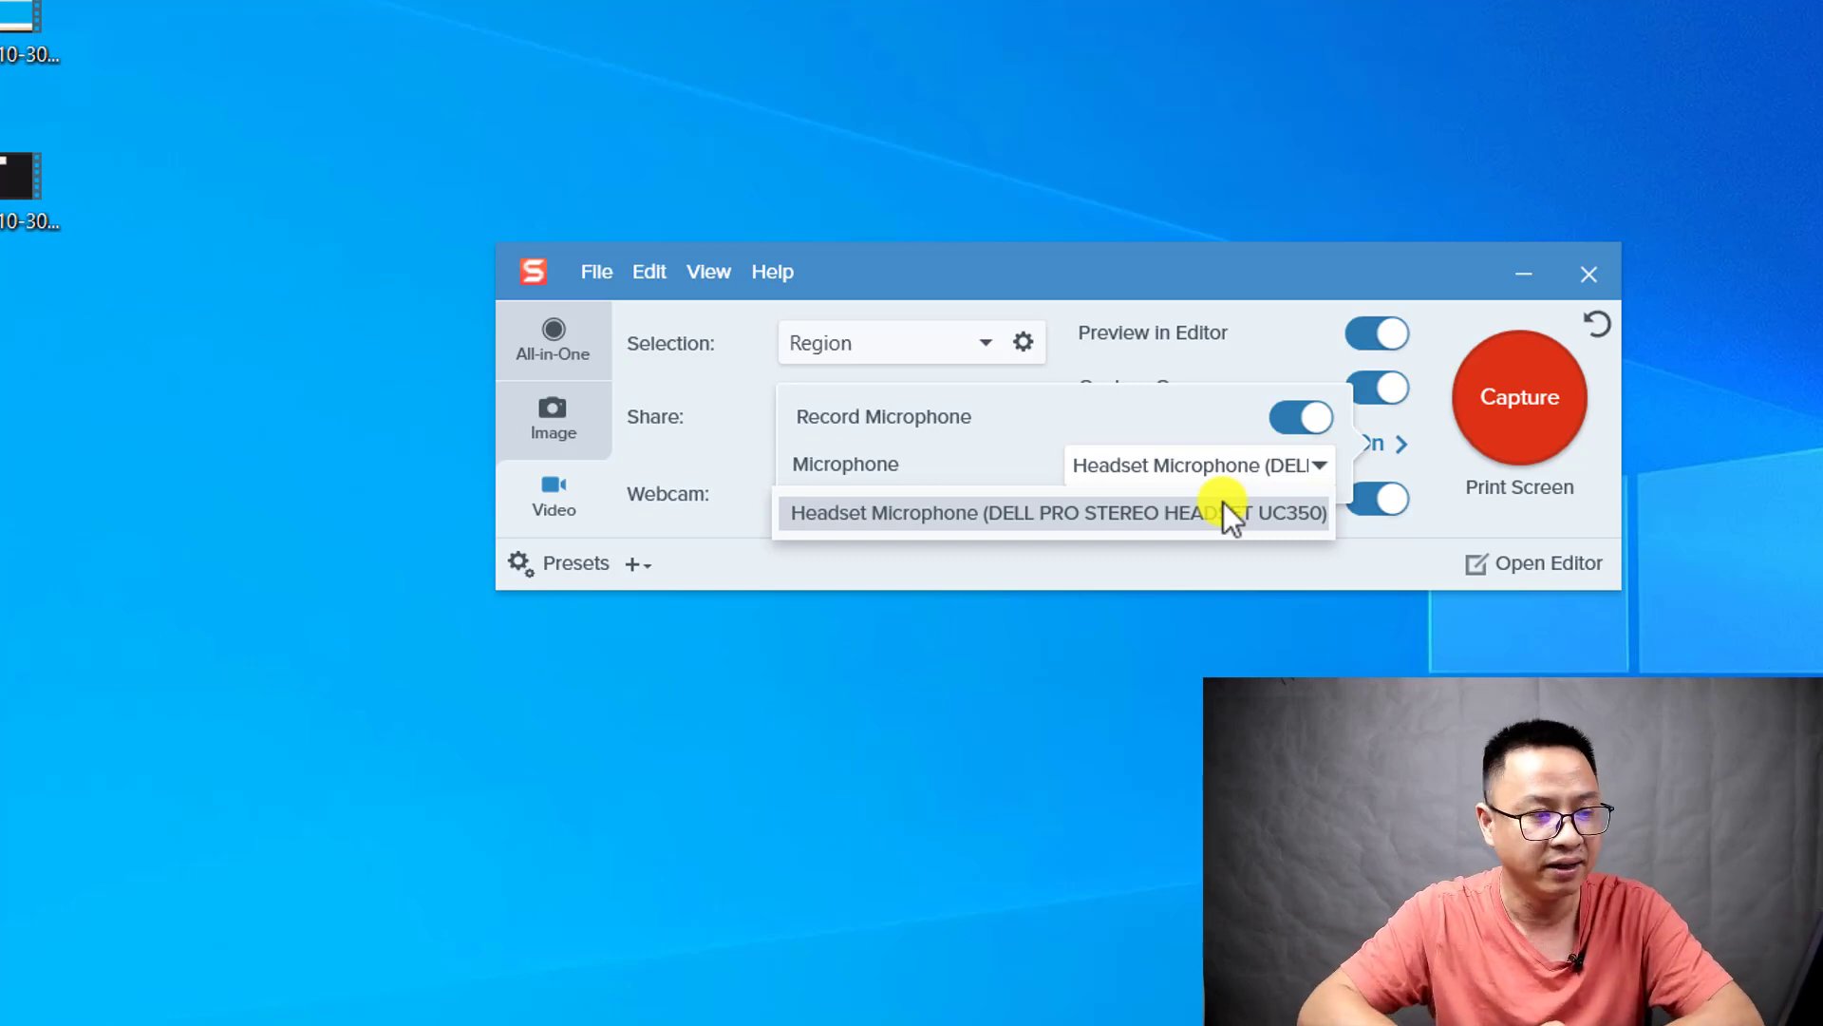
pyautogui.click(1213, 512)
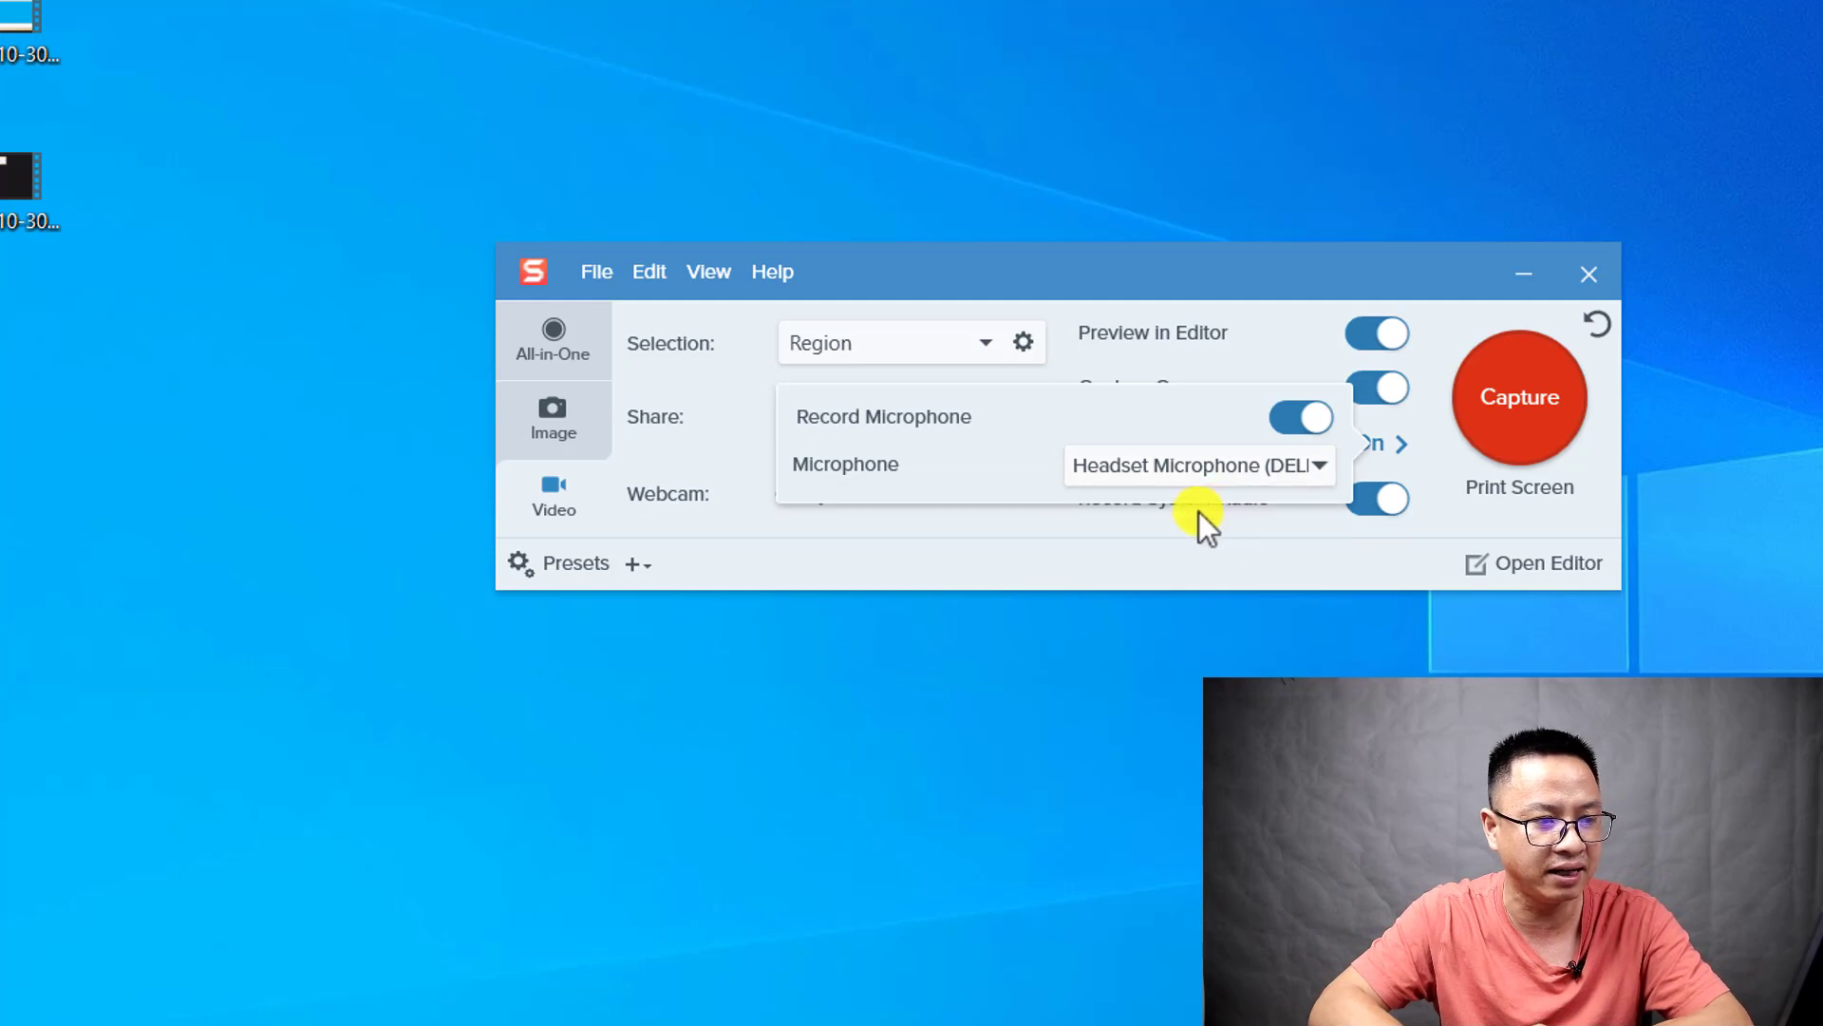
pyautogui.click(1348, 543)
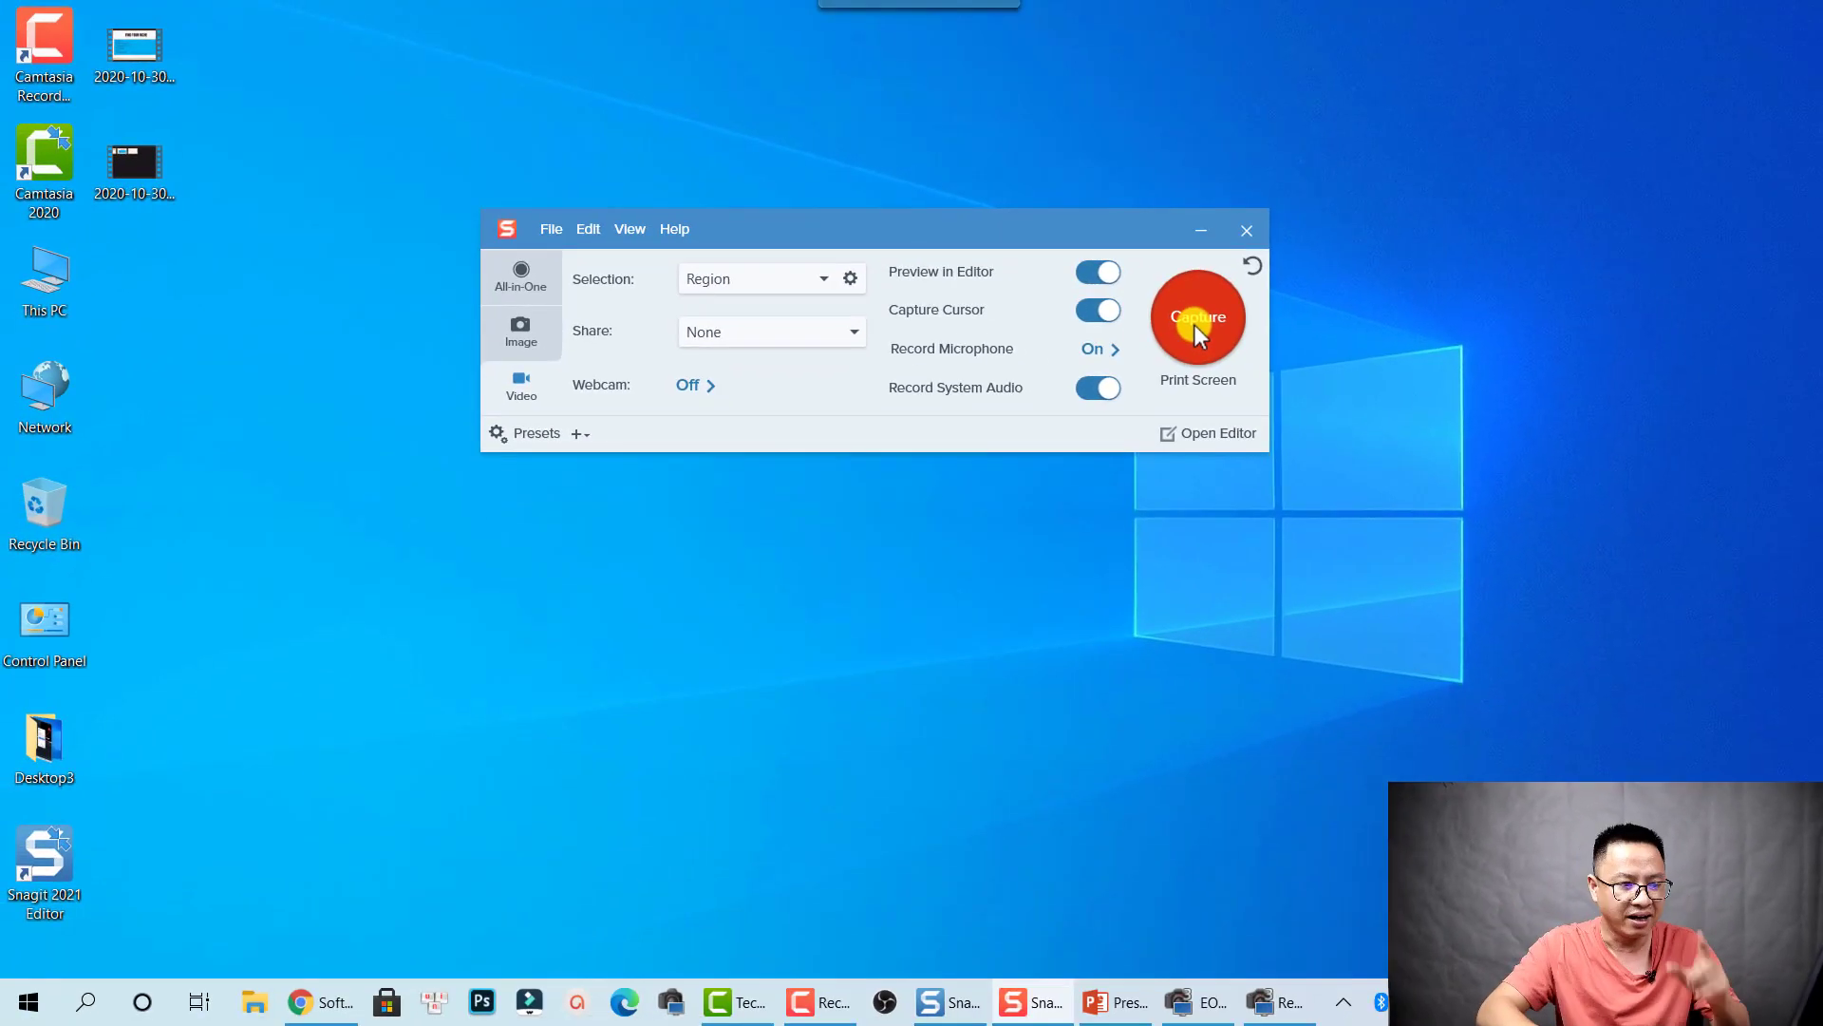
# - Review PowerPoint slides 1–3, return to the title slide, then bring Snagit back in front
pyautogui.click(1139, 1008)
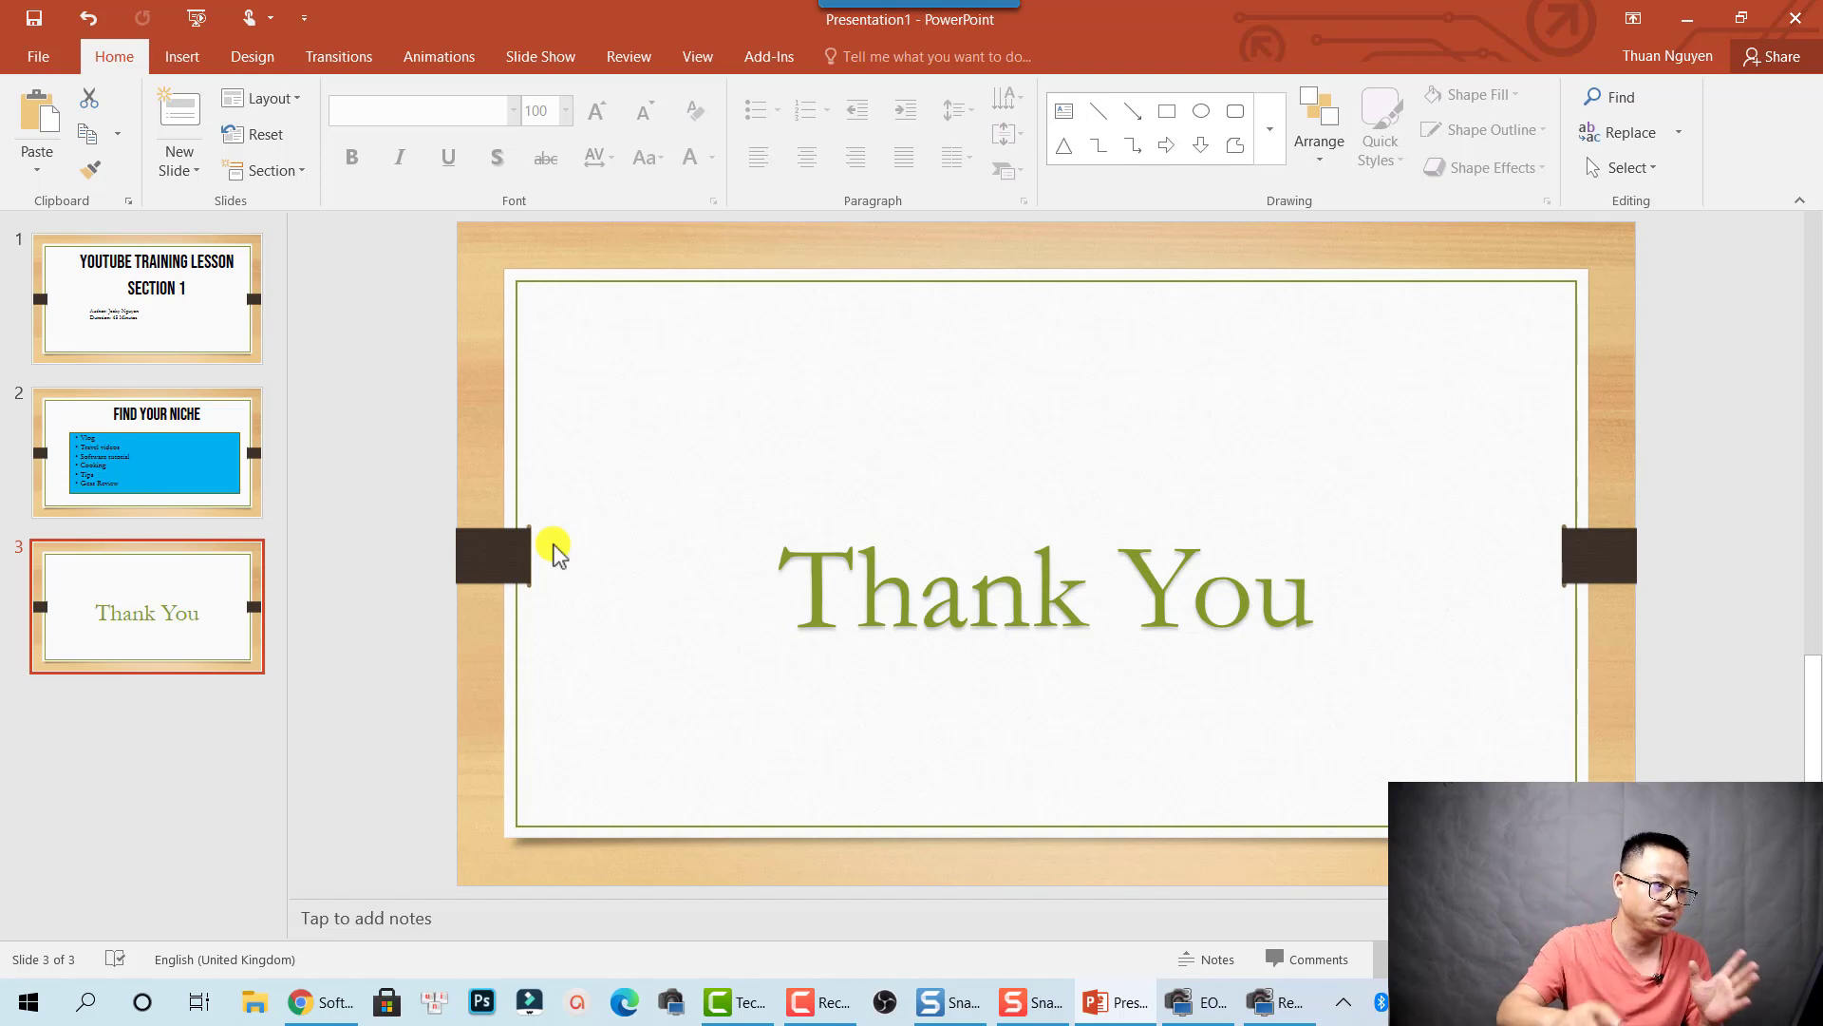
pyautogui.click(134, 287)
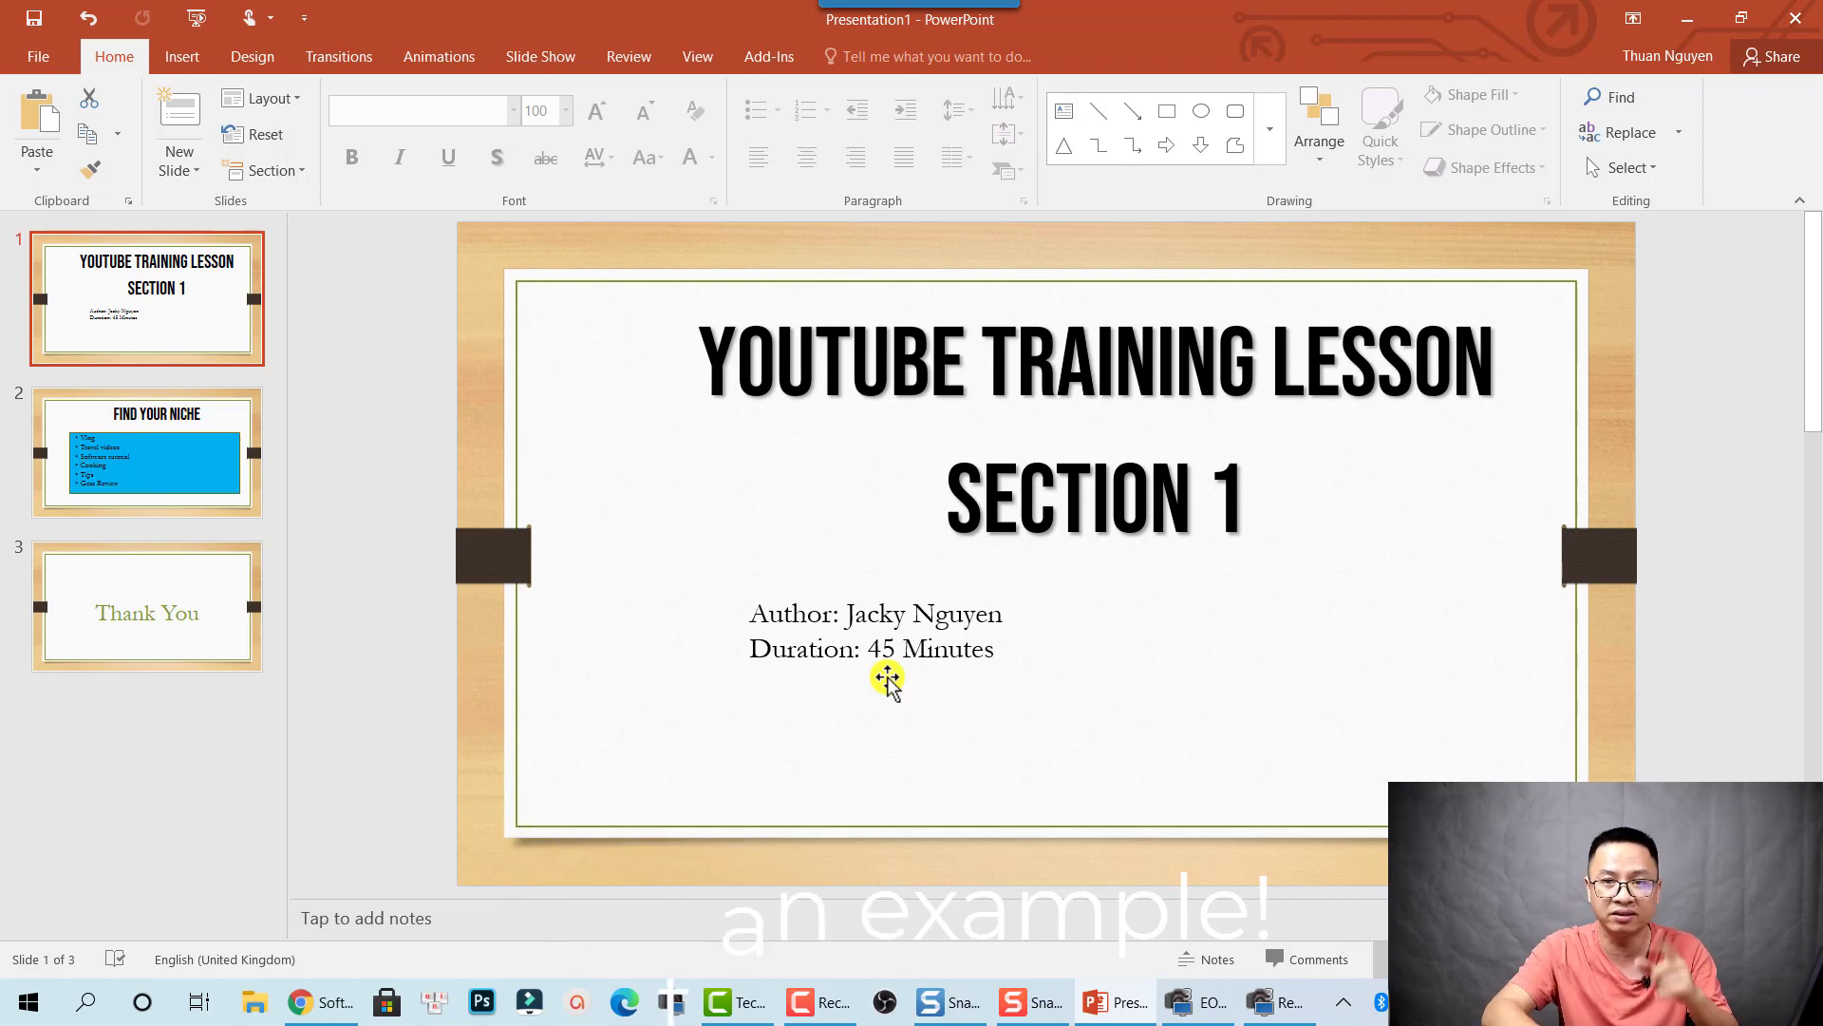
pyautogui.click(199, 465)
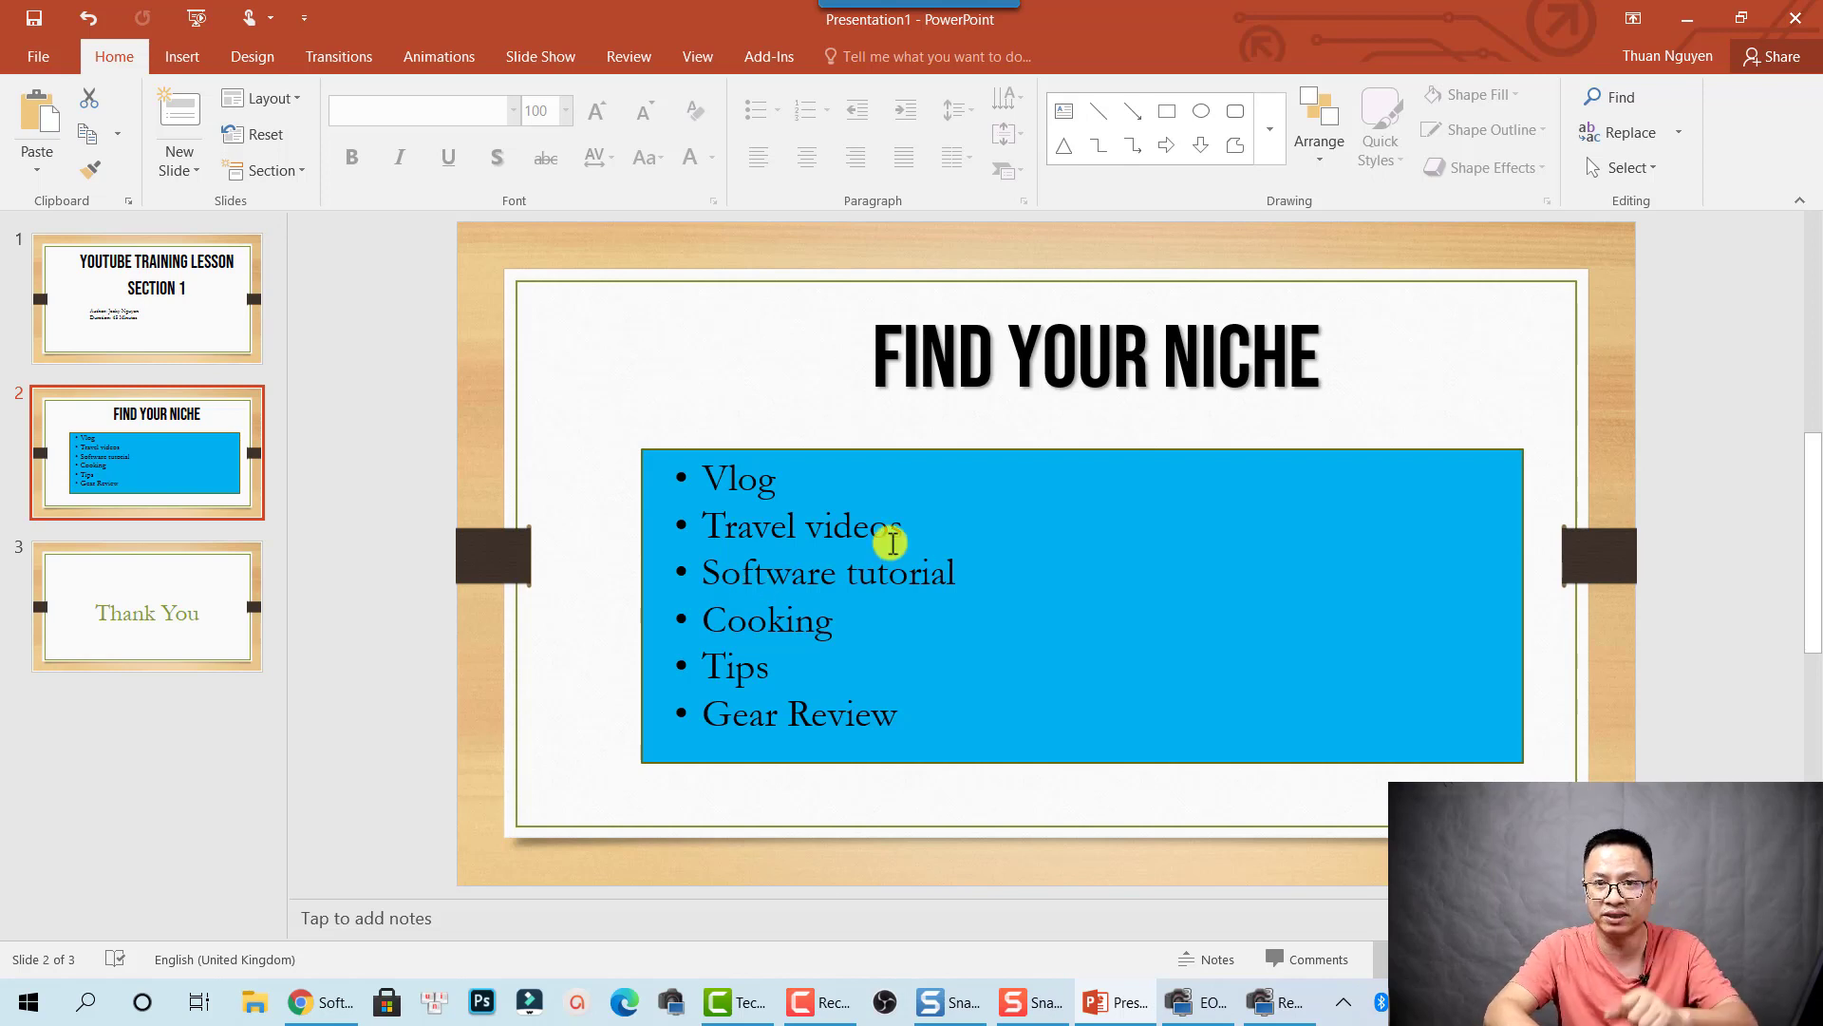
pyautogui.click(152, 638)
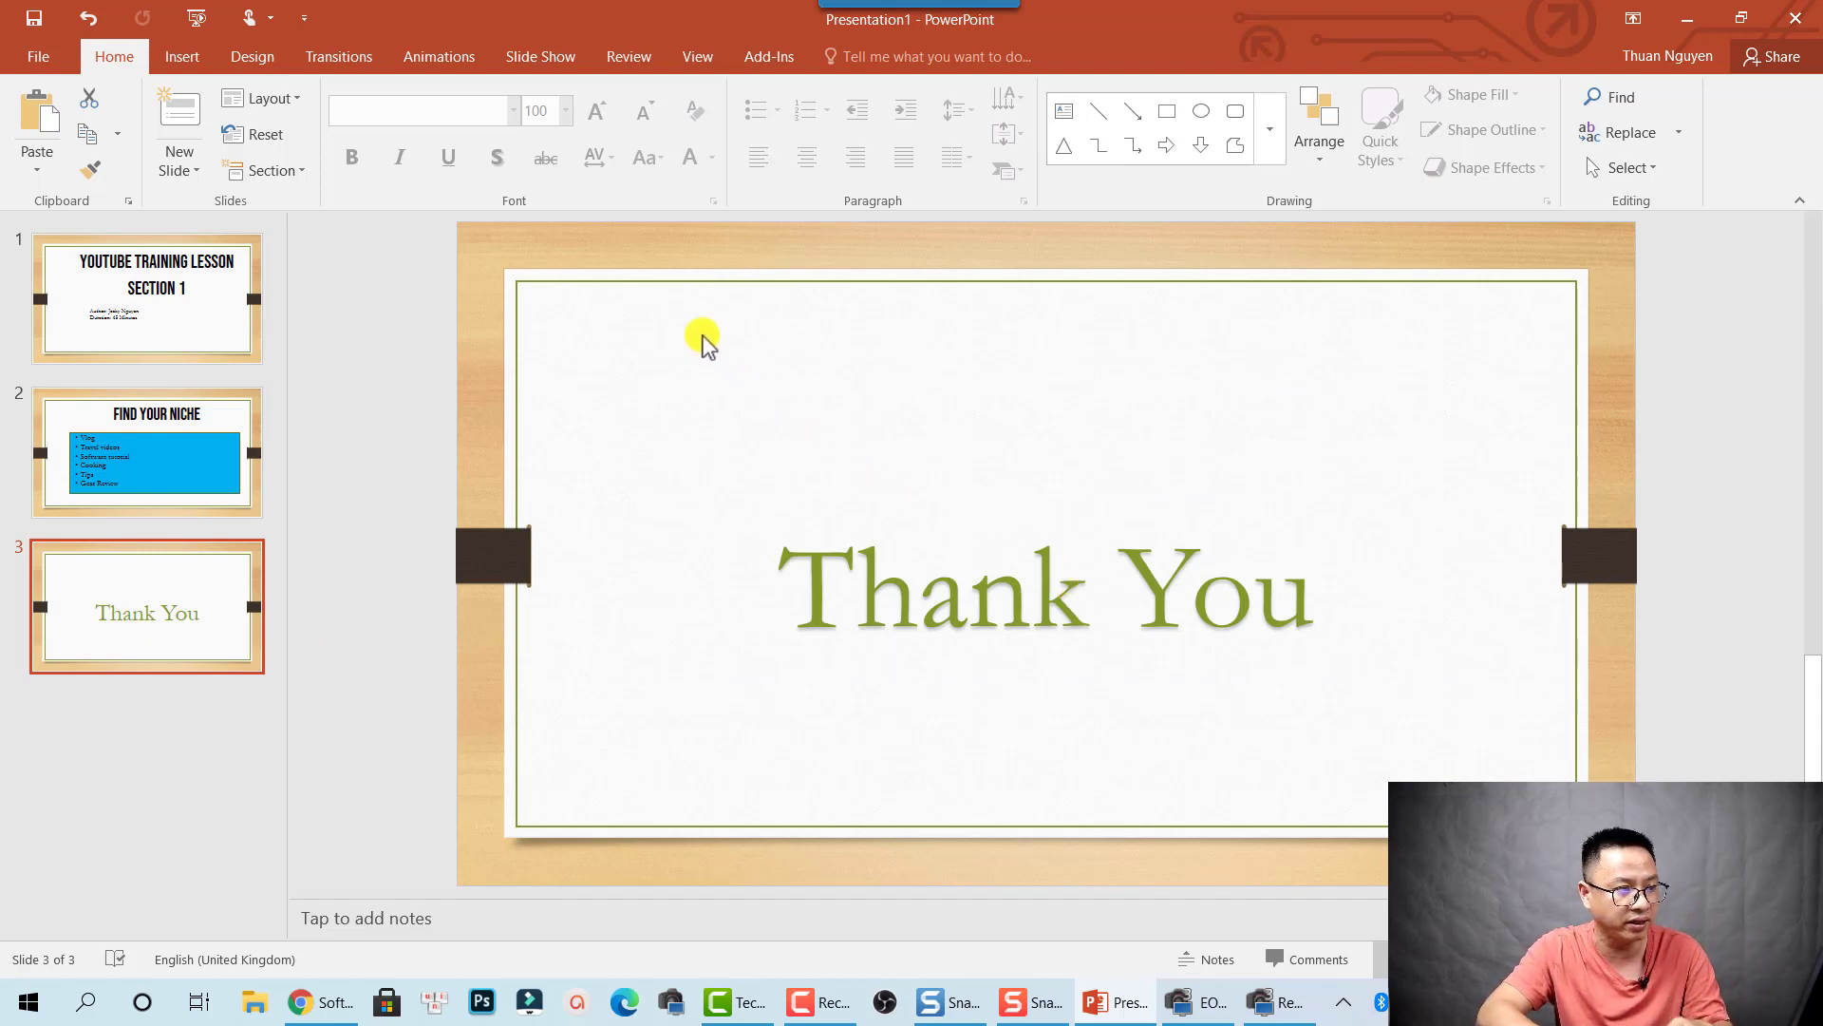
pyautogui.click(249, 306)
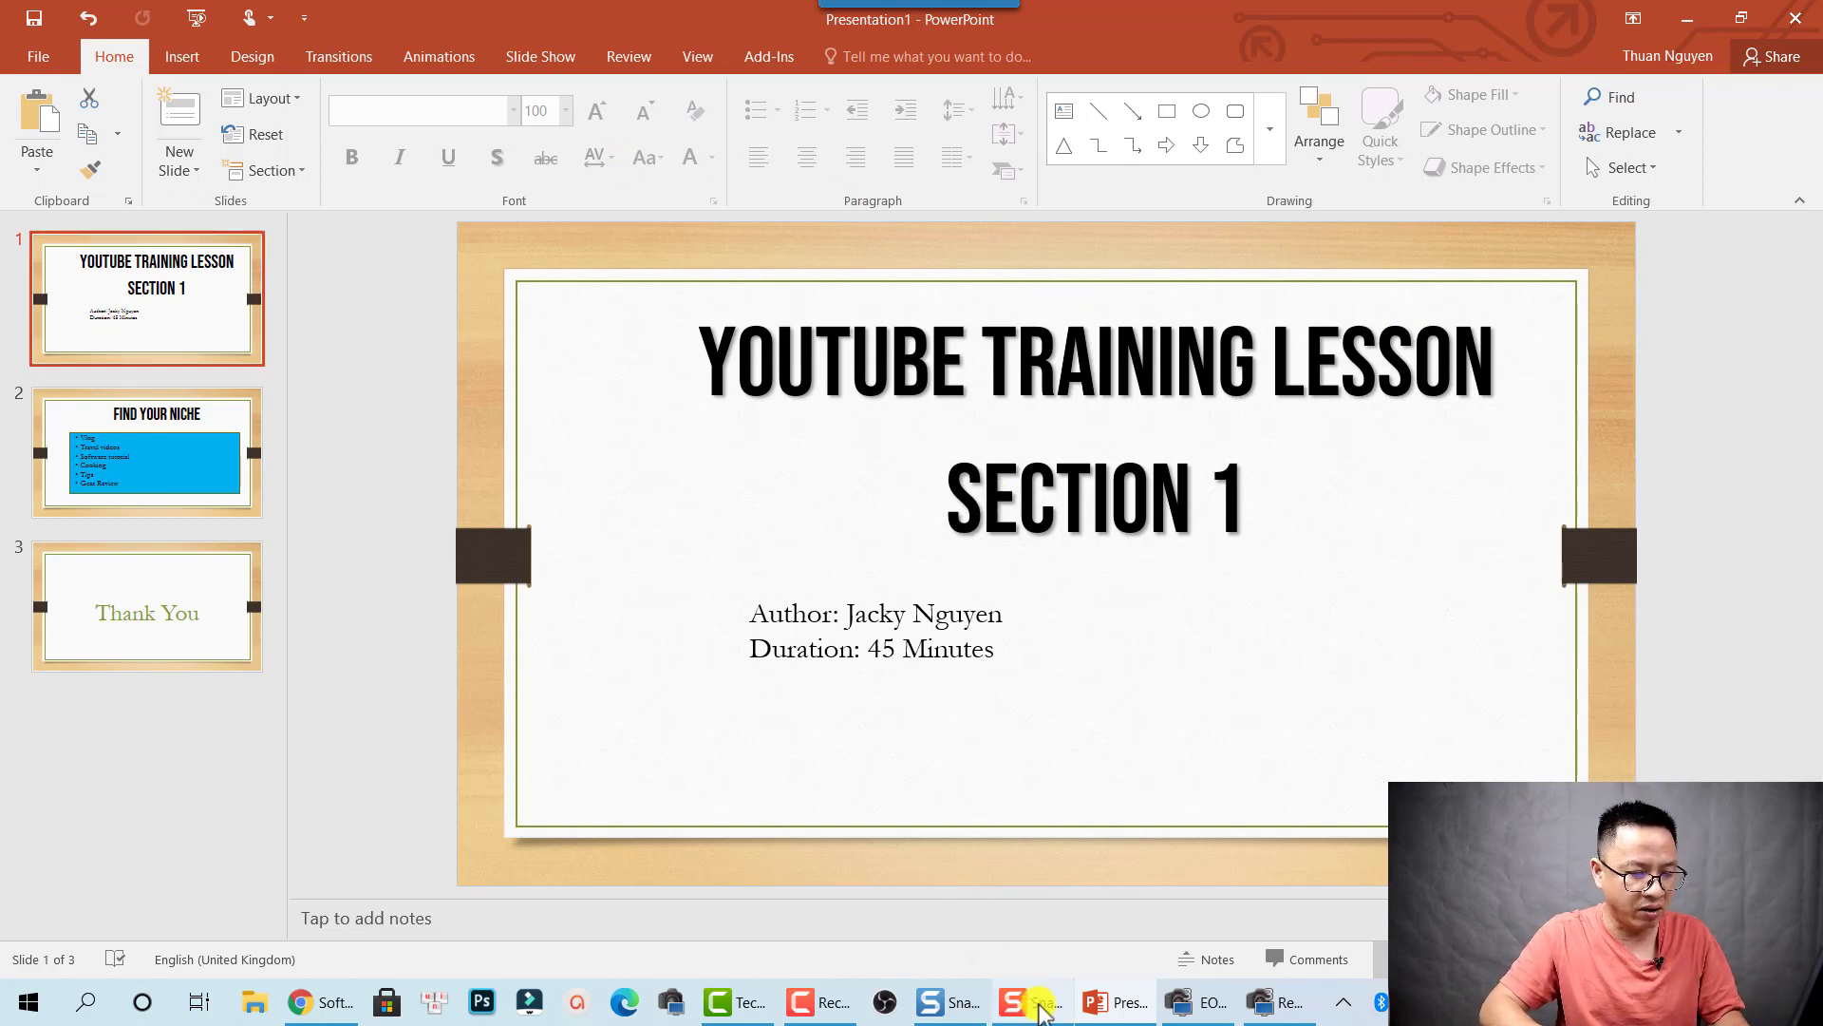
pyautogui.click(1035, 1002)
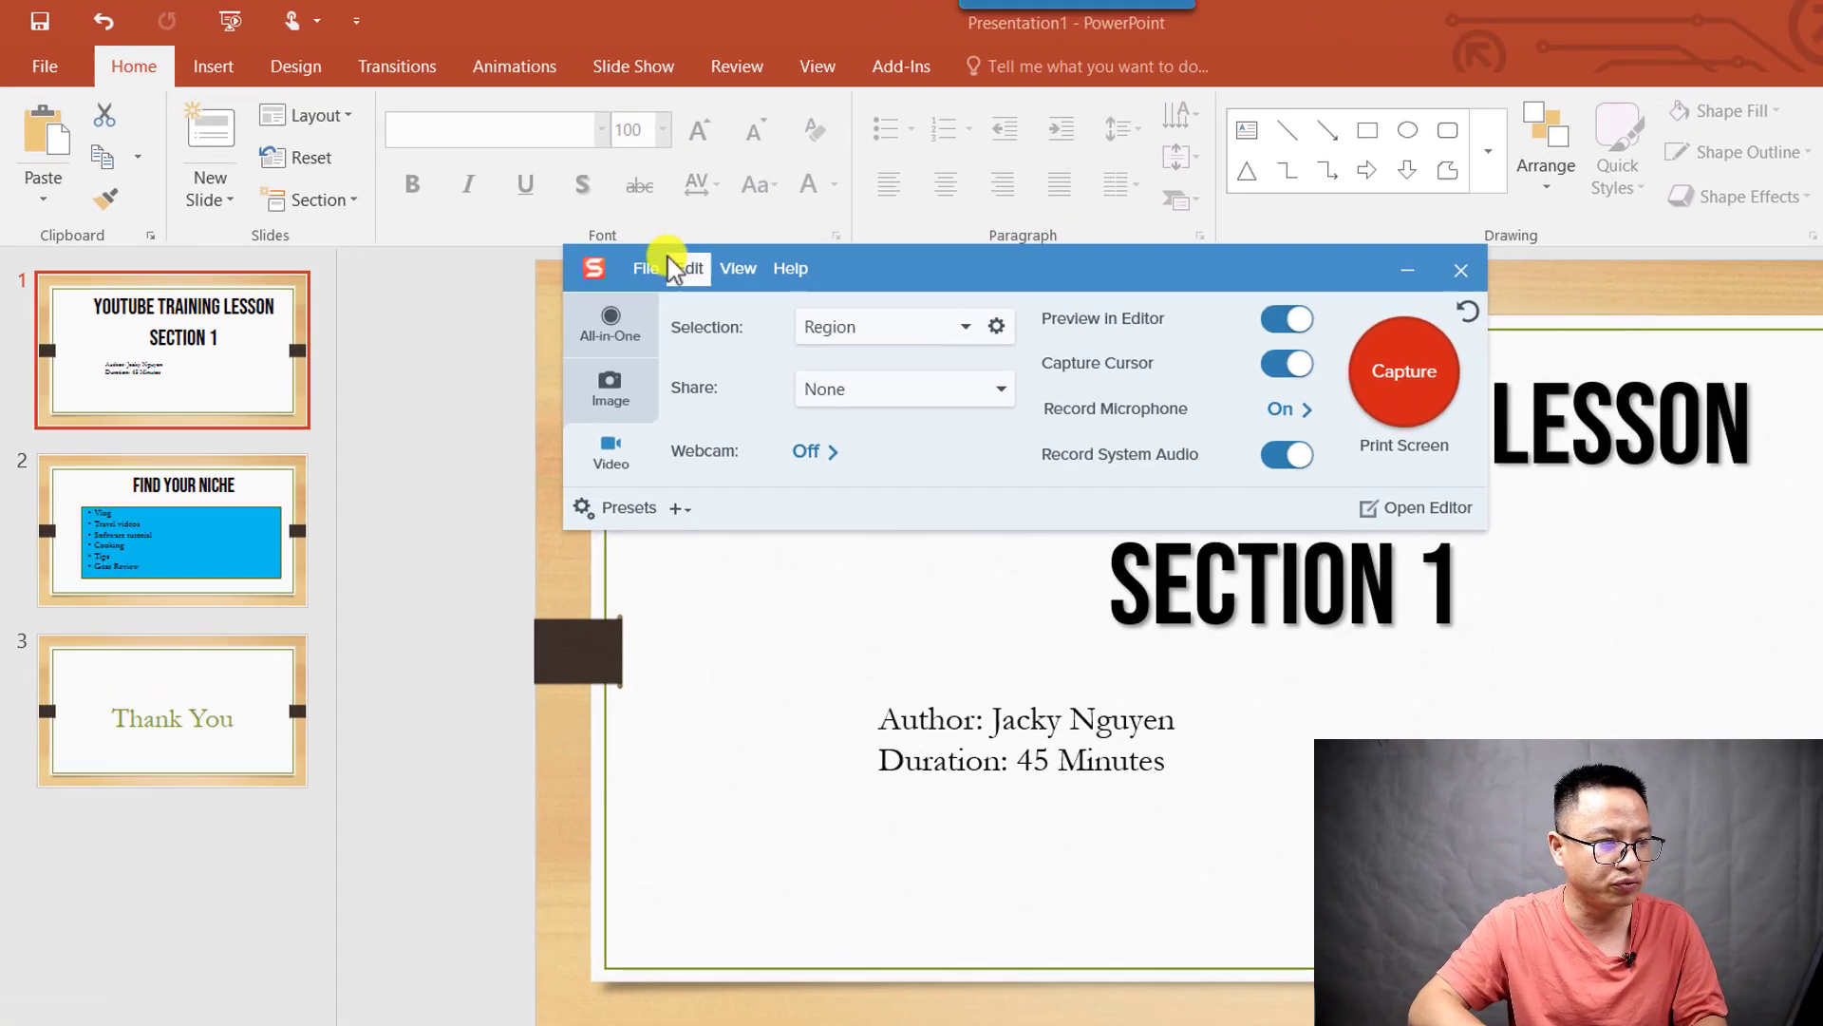
# - Set Video Quality to High Quality in the Capture tab of Capture Preferences
pyautogui.click(547, 233)
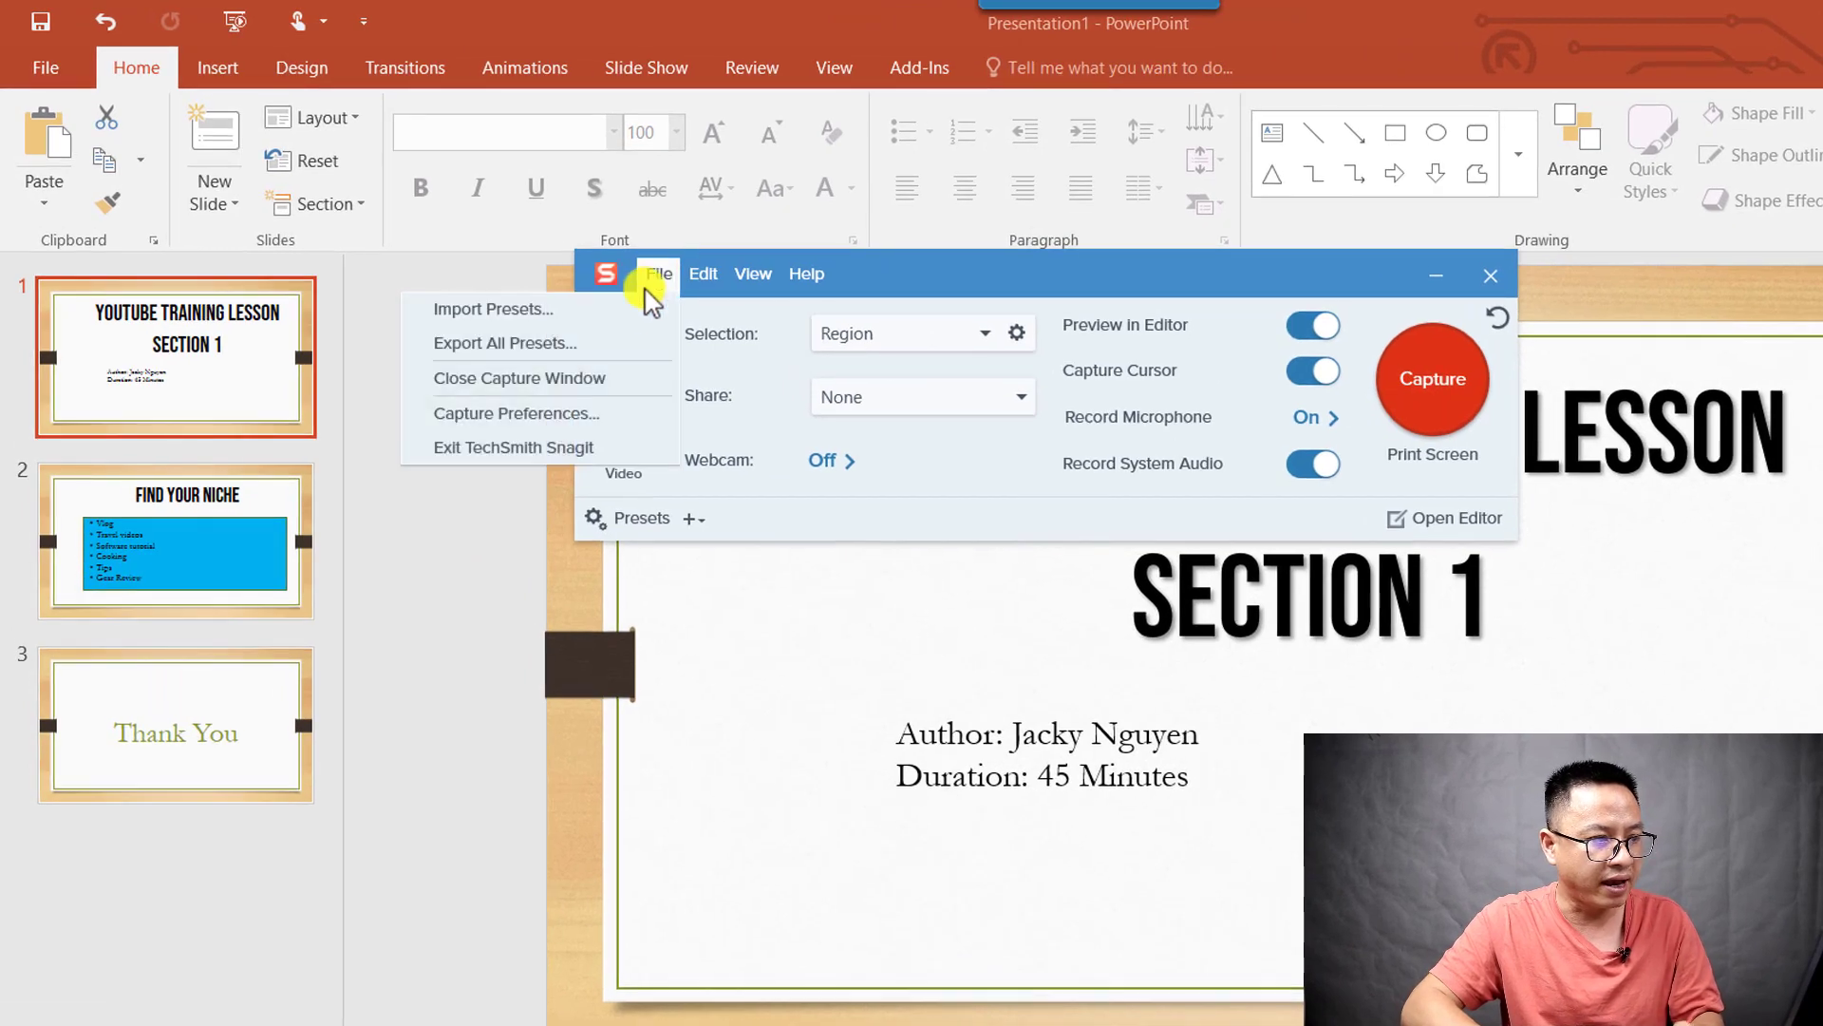
pyautogui.click(562, 414)
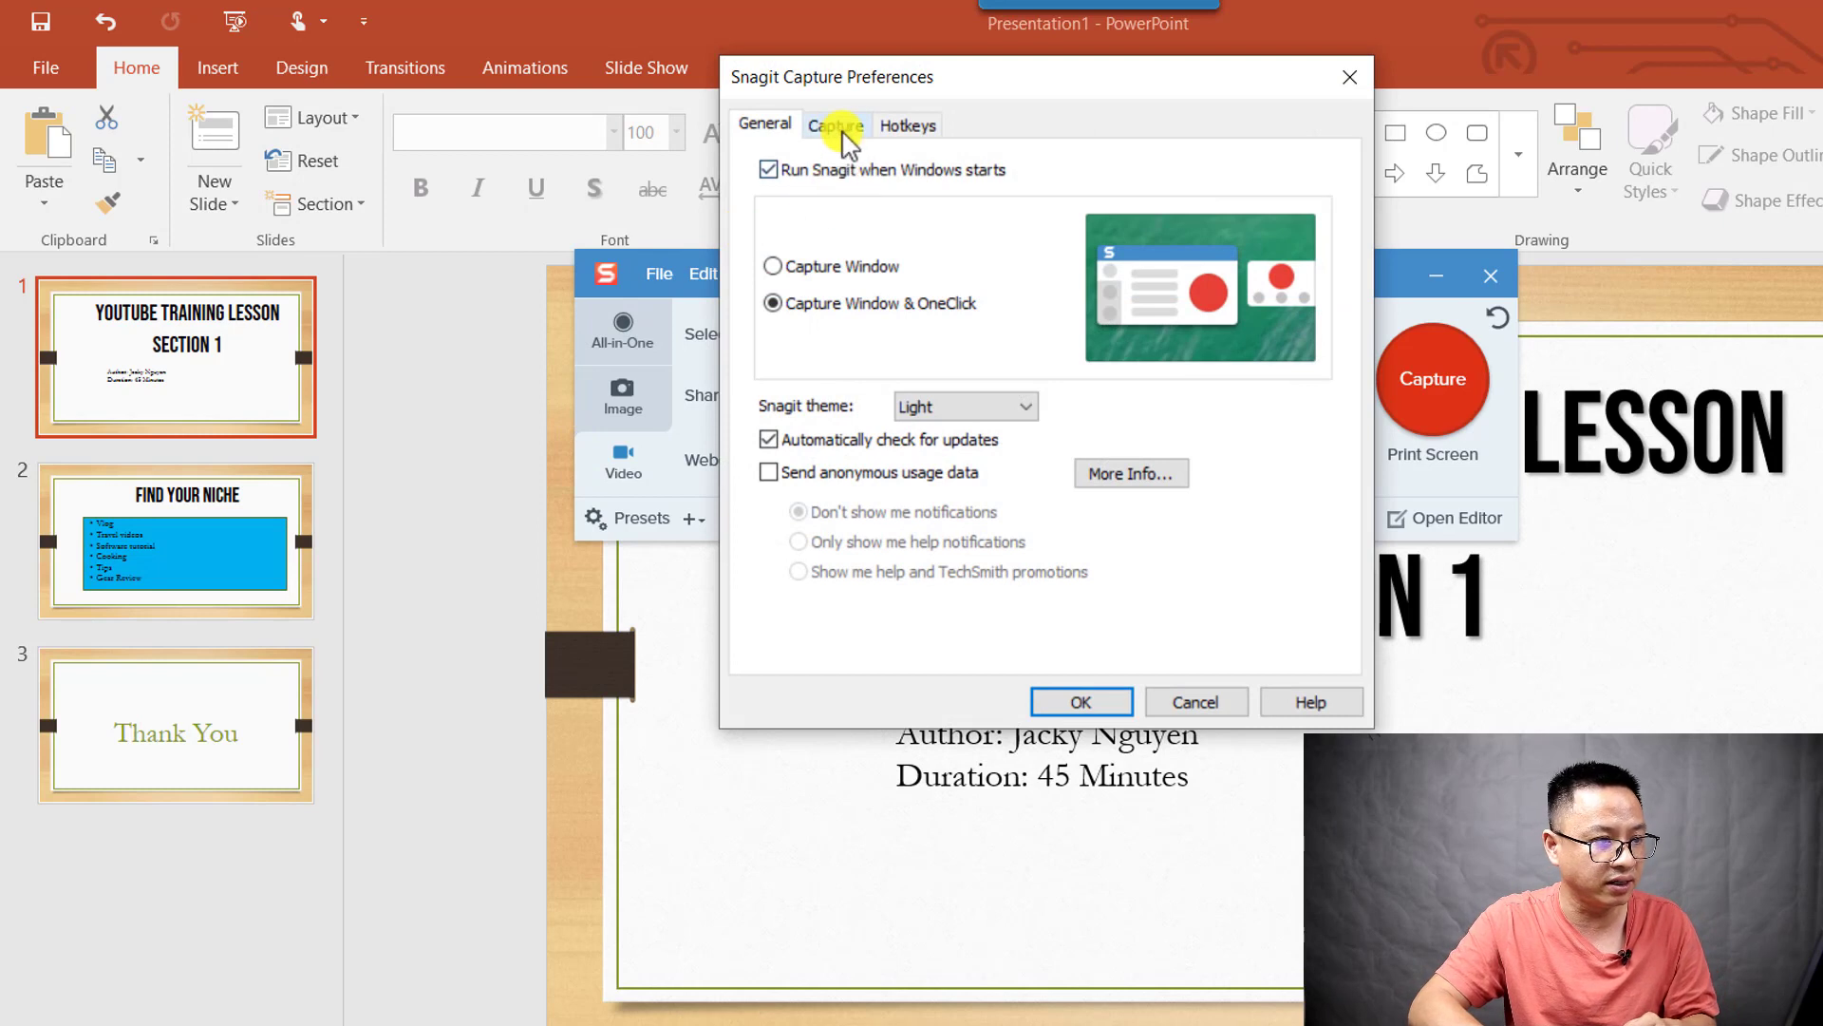
pyautogui.click(836, 123)
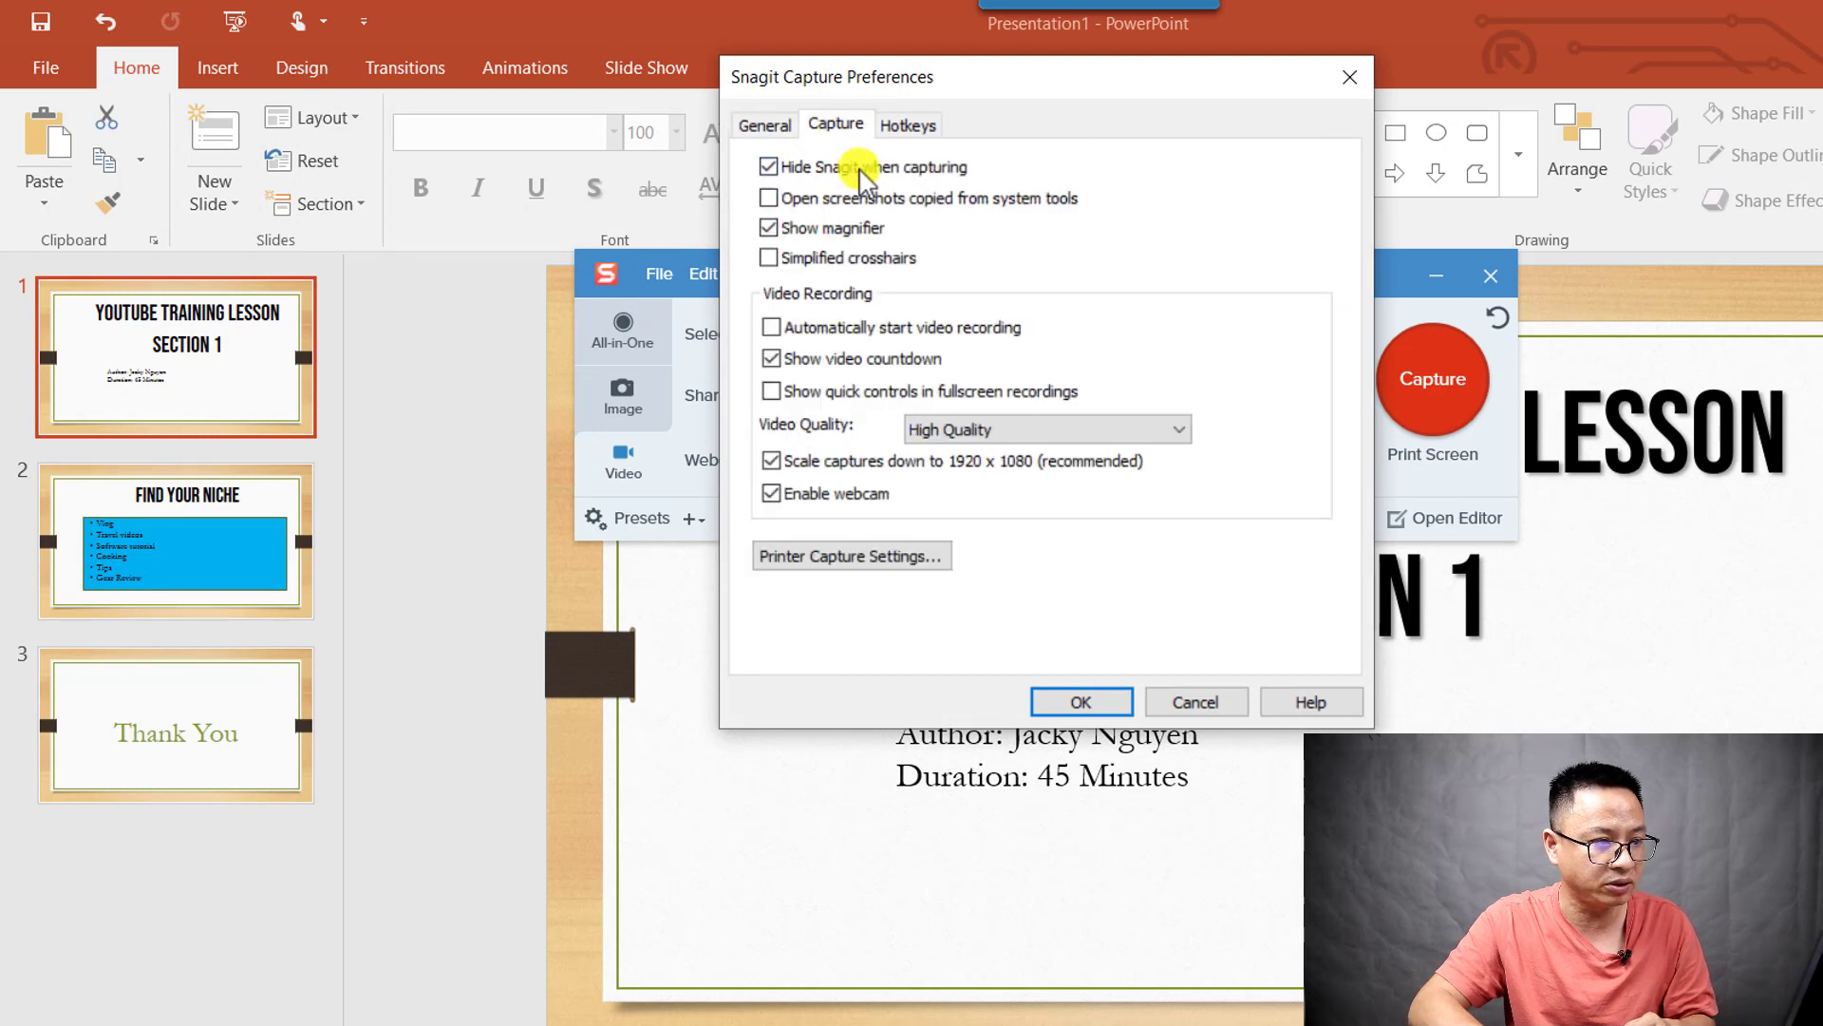
pyautogui.click(949, 432)
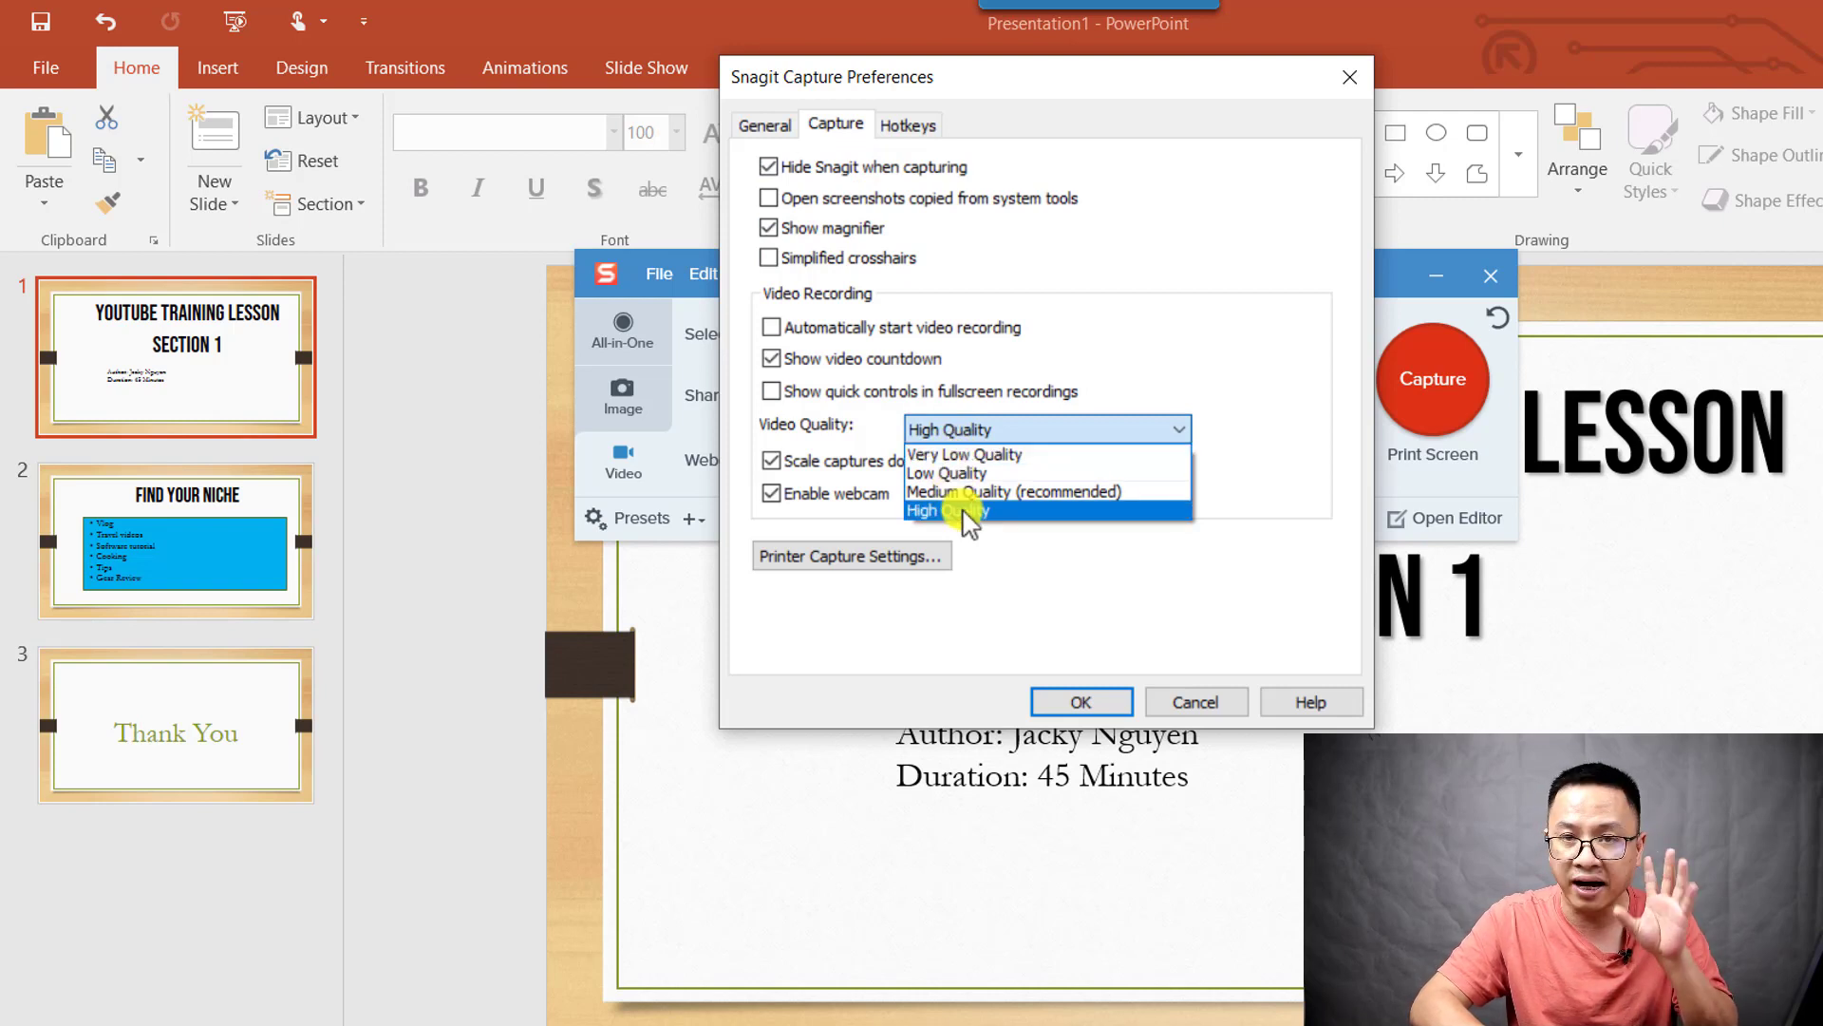
pyautogui.click(965, 513)
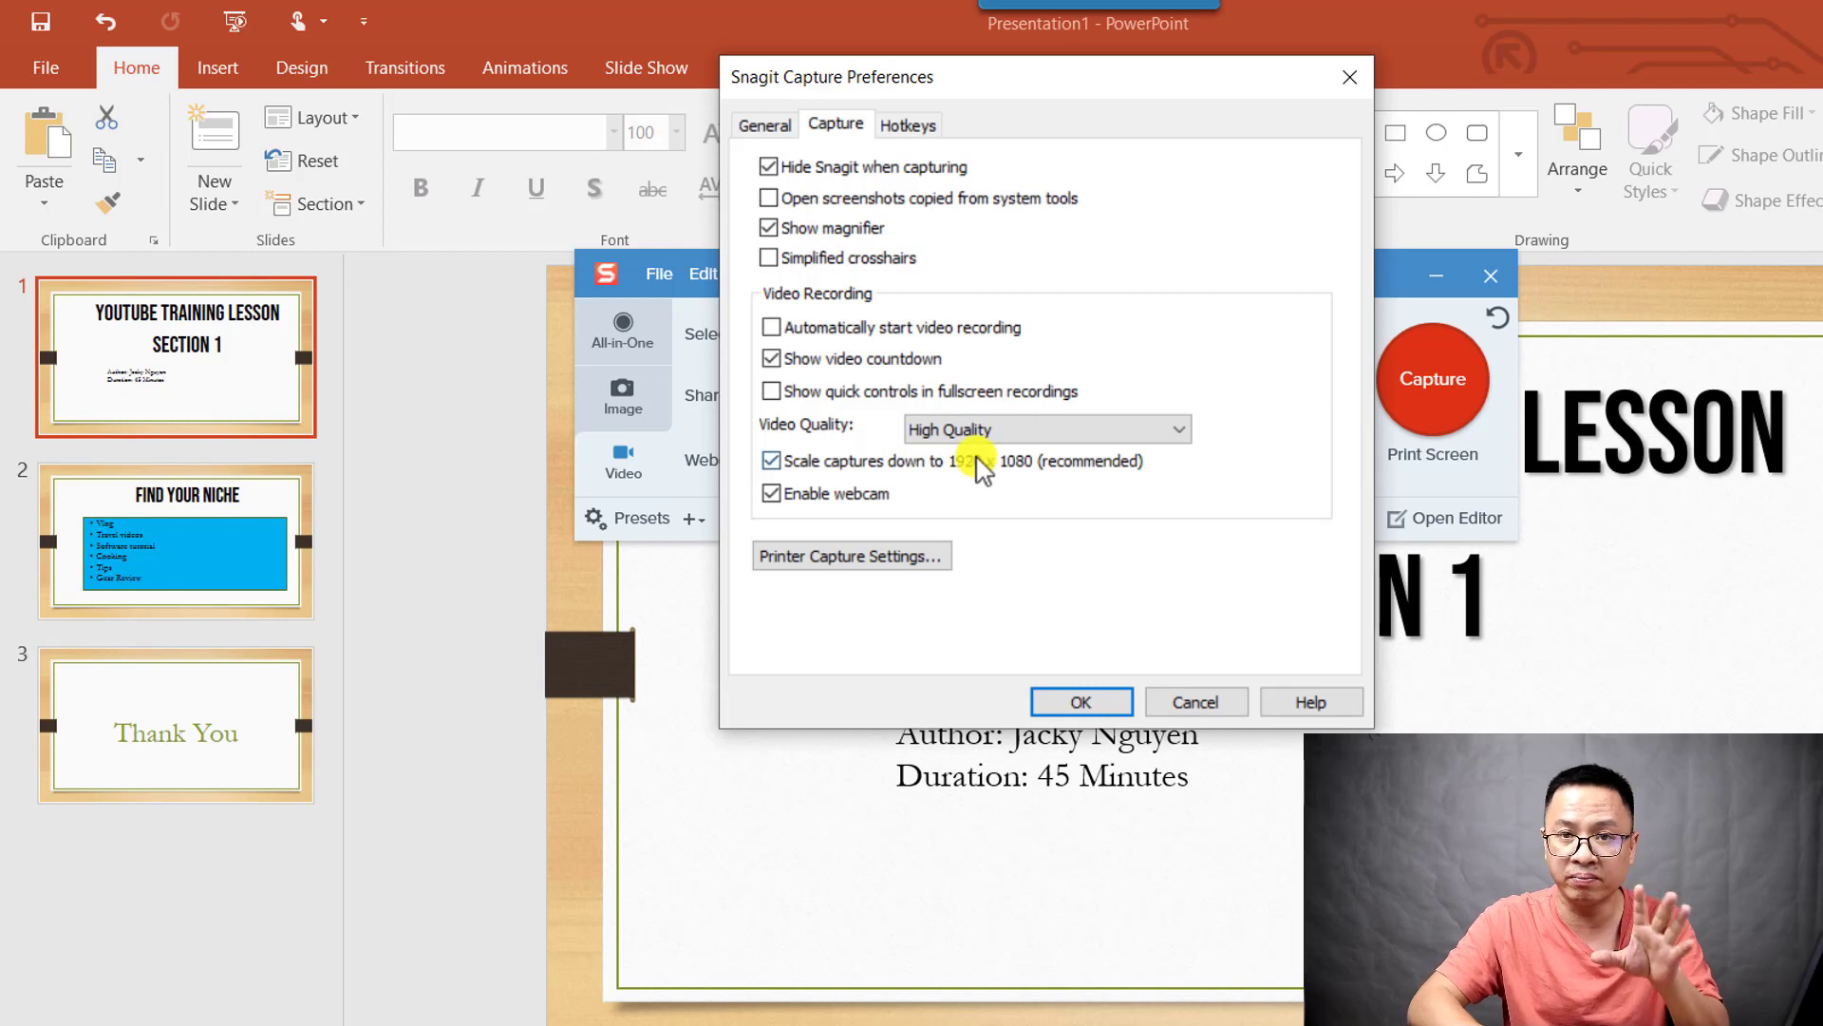
pyautogui.click(988, 427)
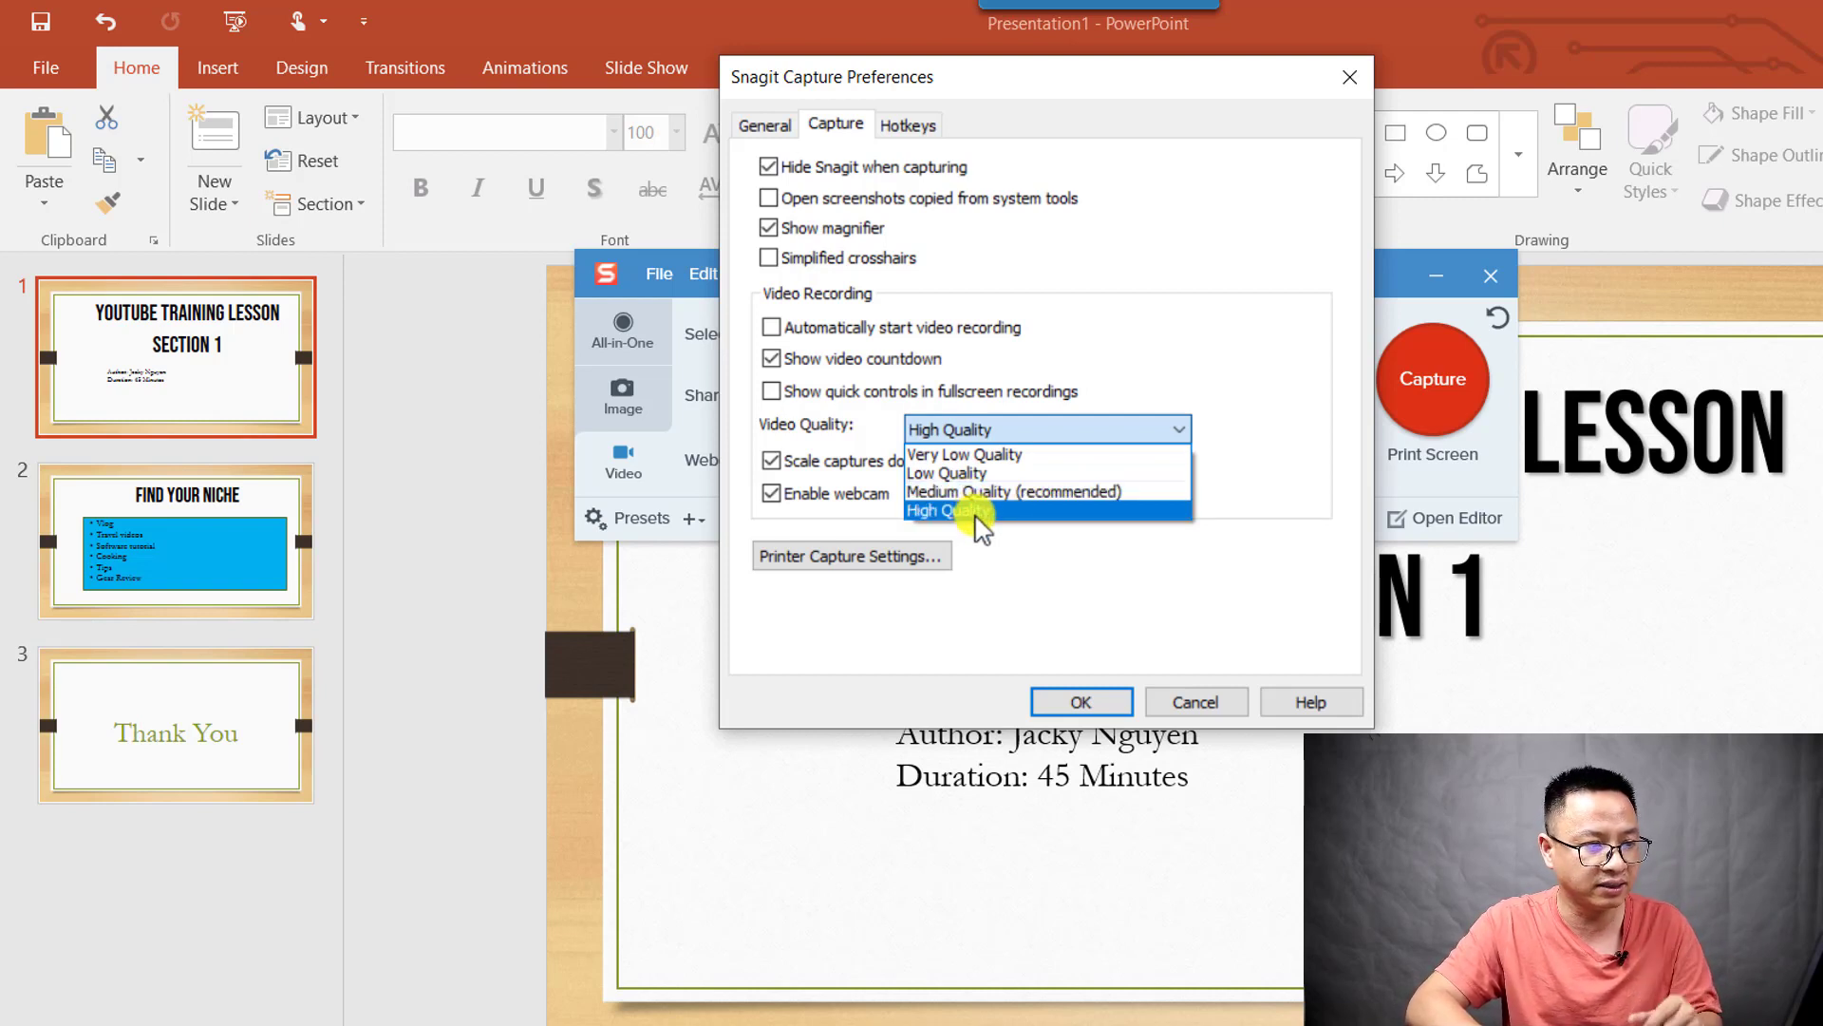
pyautogui.click(976, 514)
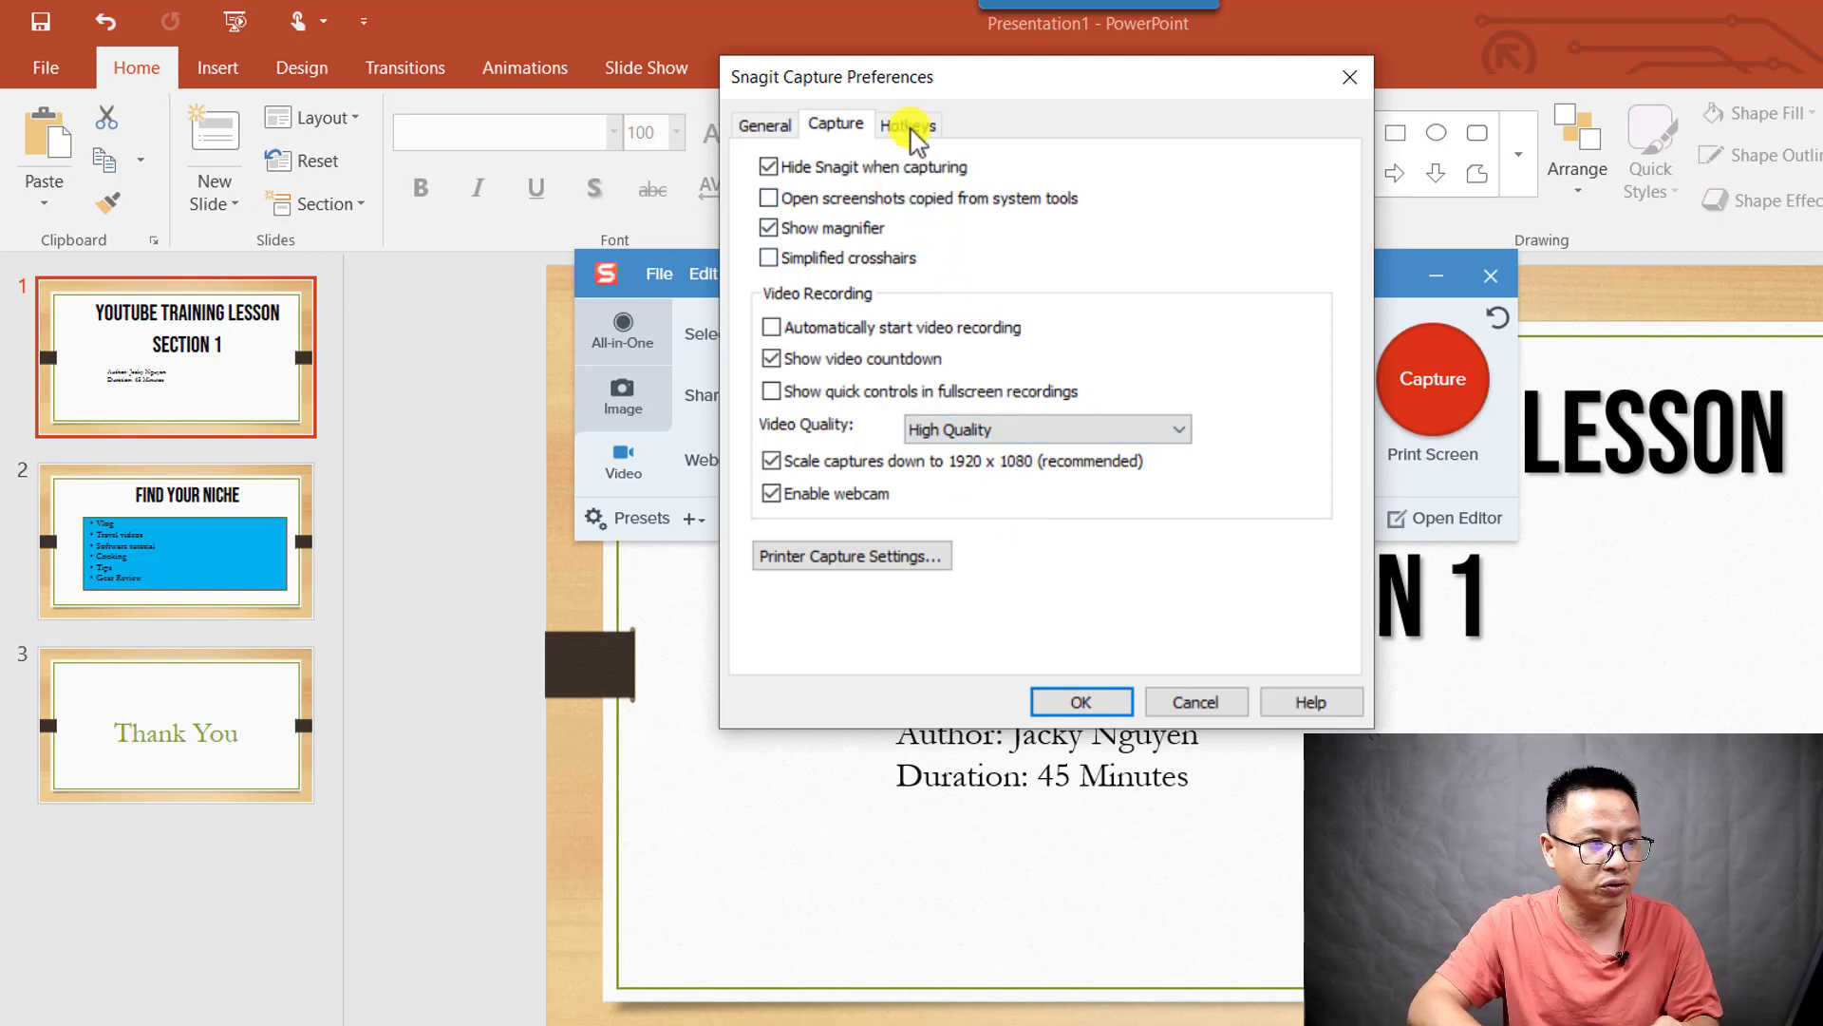
# - Assign Ctrl+1 to video start/pause/resume and Ctrl+2 to stop, then save preferences
pyautogui.click(905, 124)
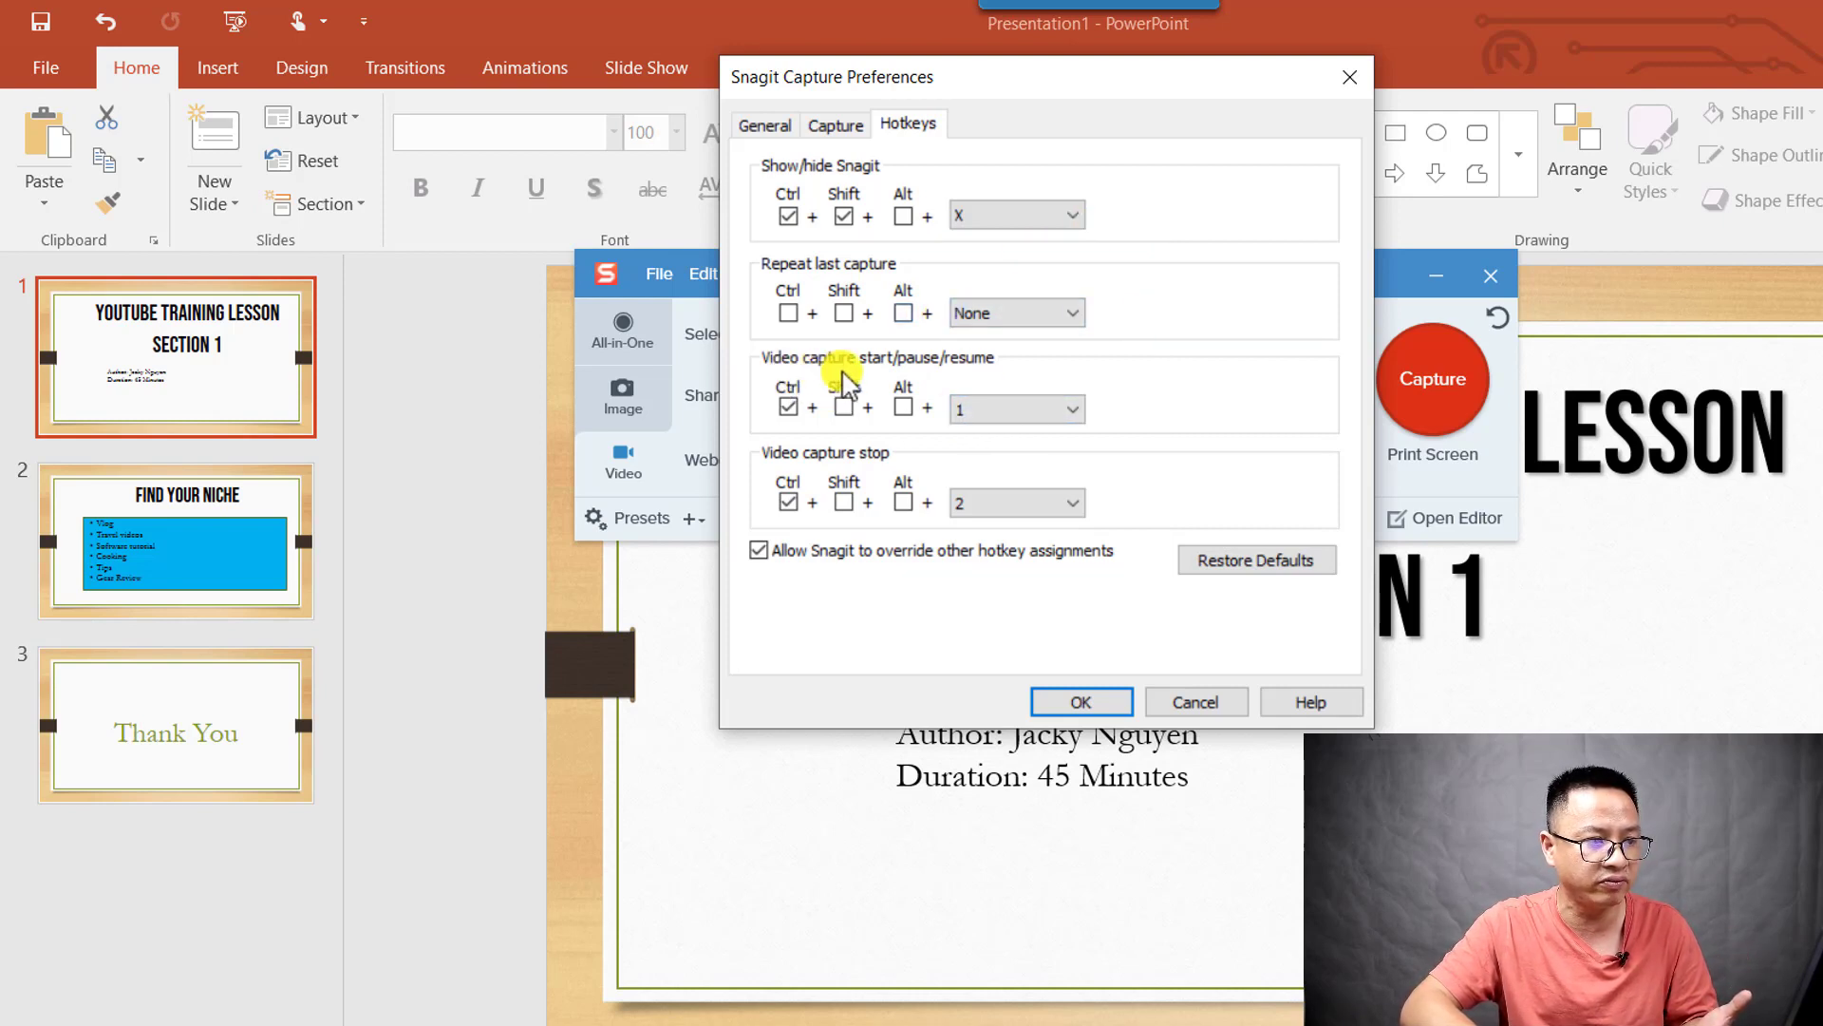
pyautogui.click(1031, 411)
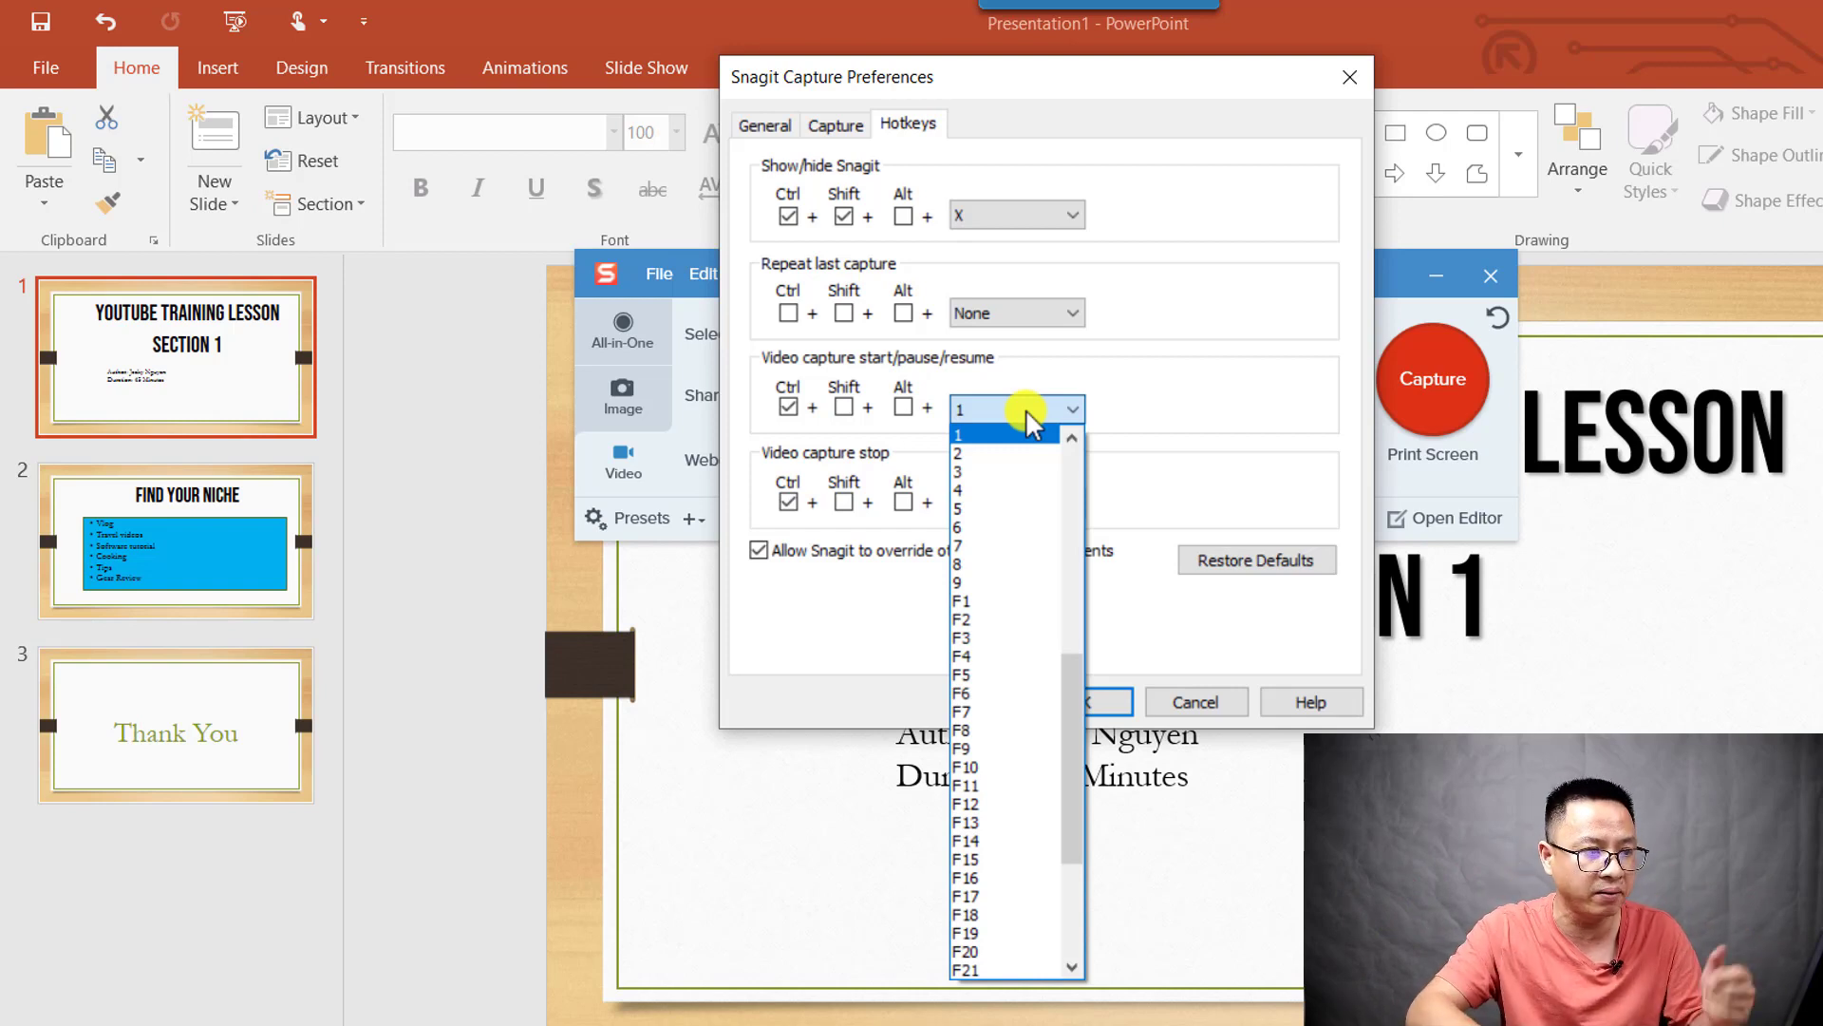
pyautogui.click(796, 454)
pyautogui.click(788, 406)
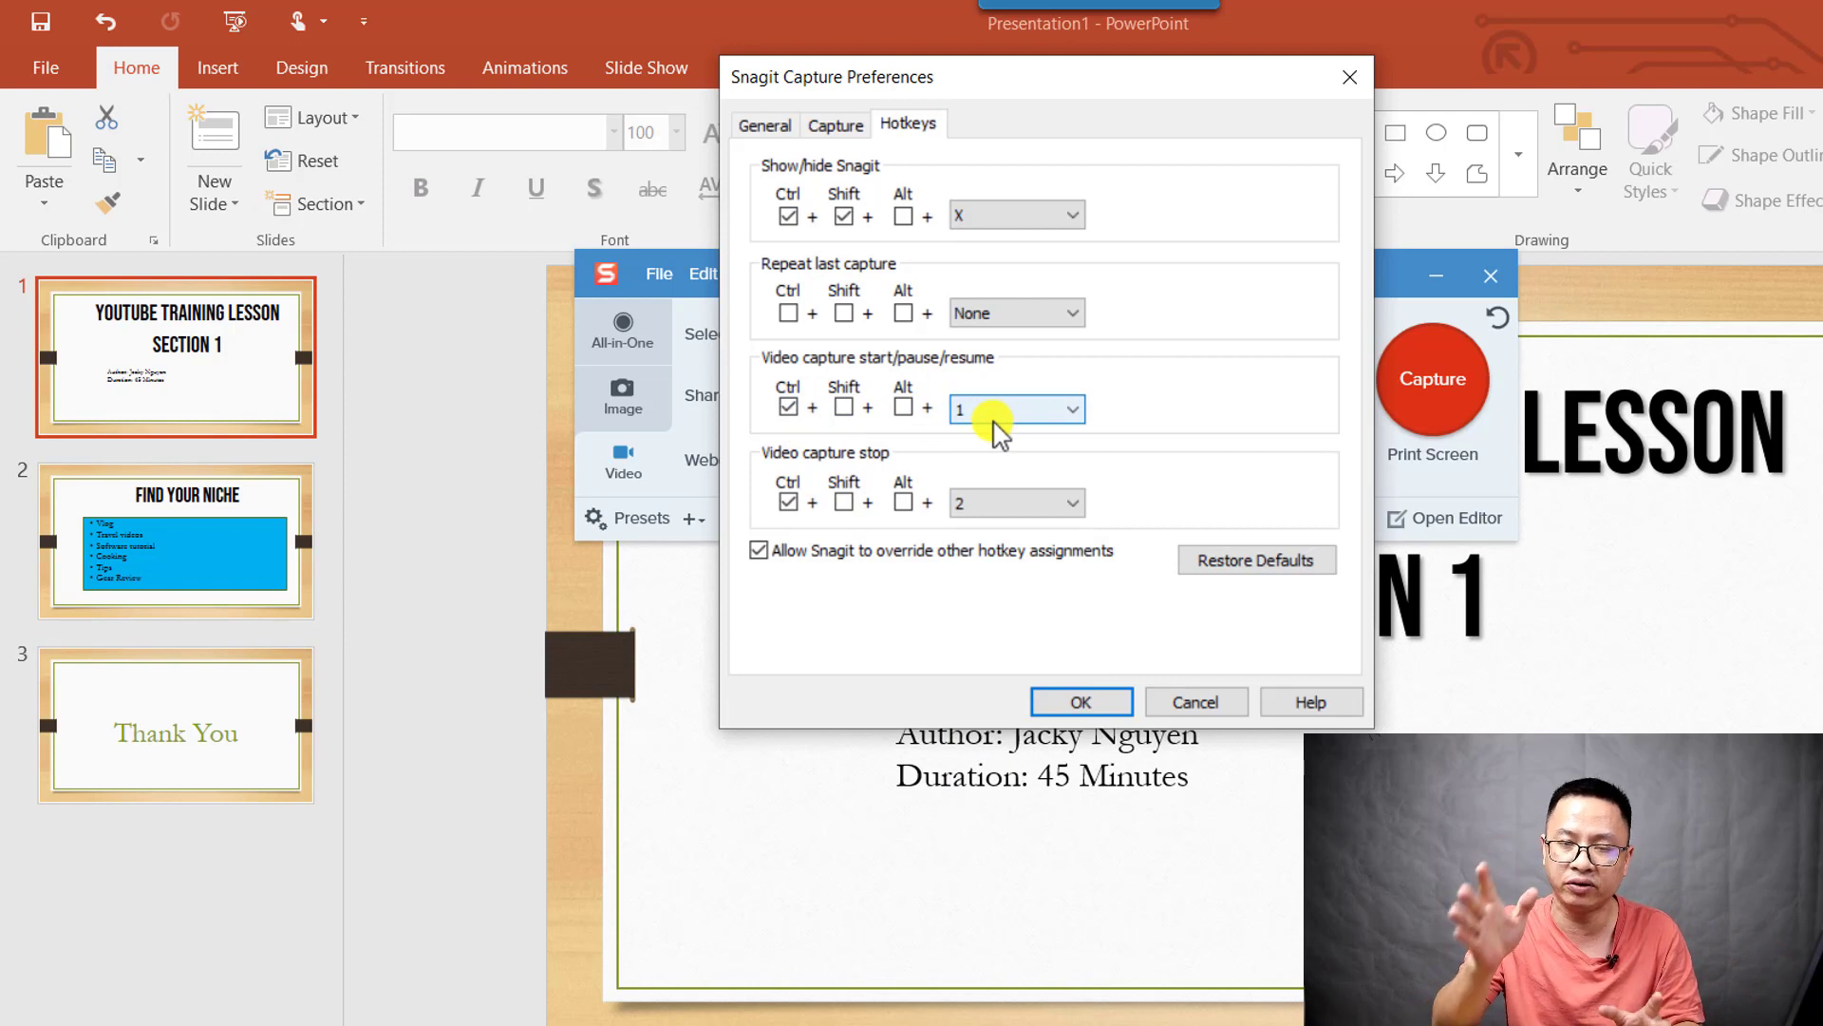
pyautogui.click(959, 503)
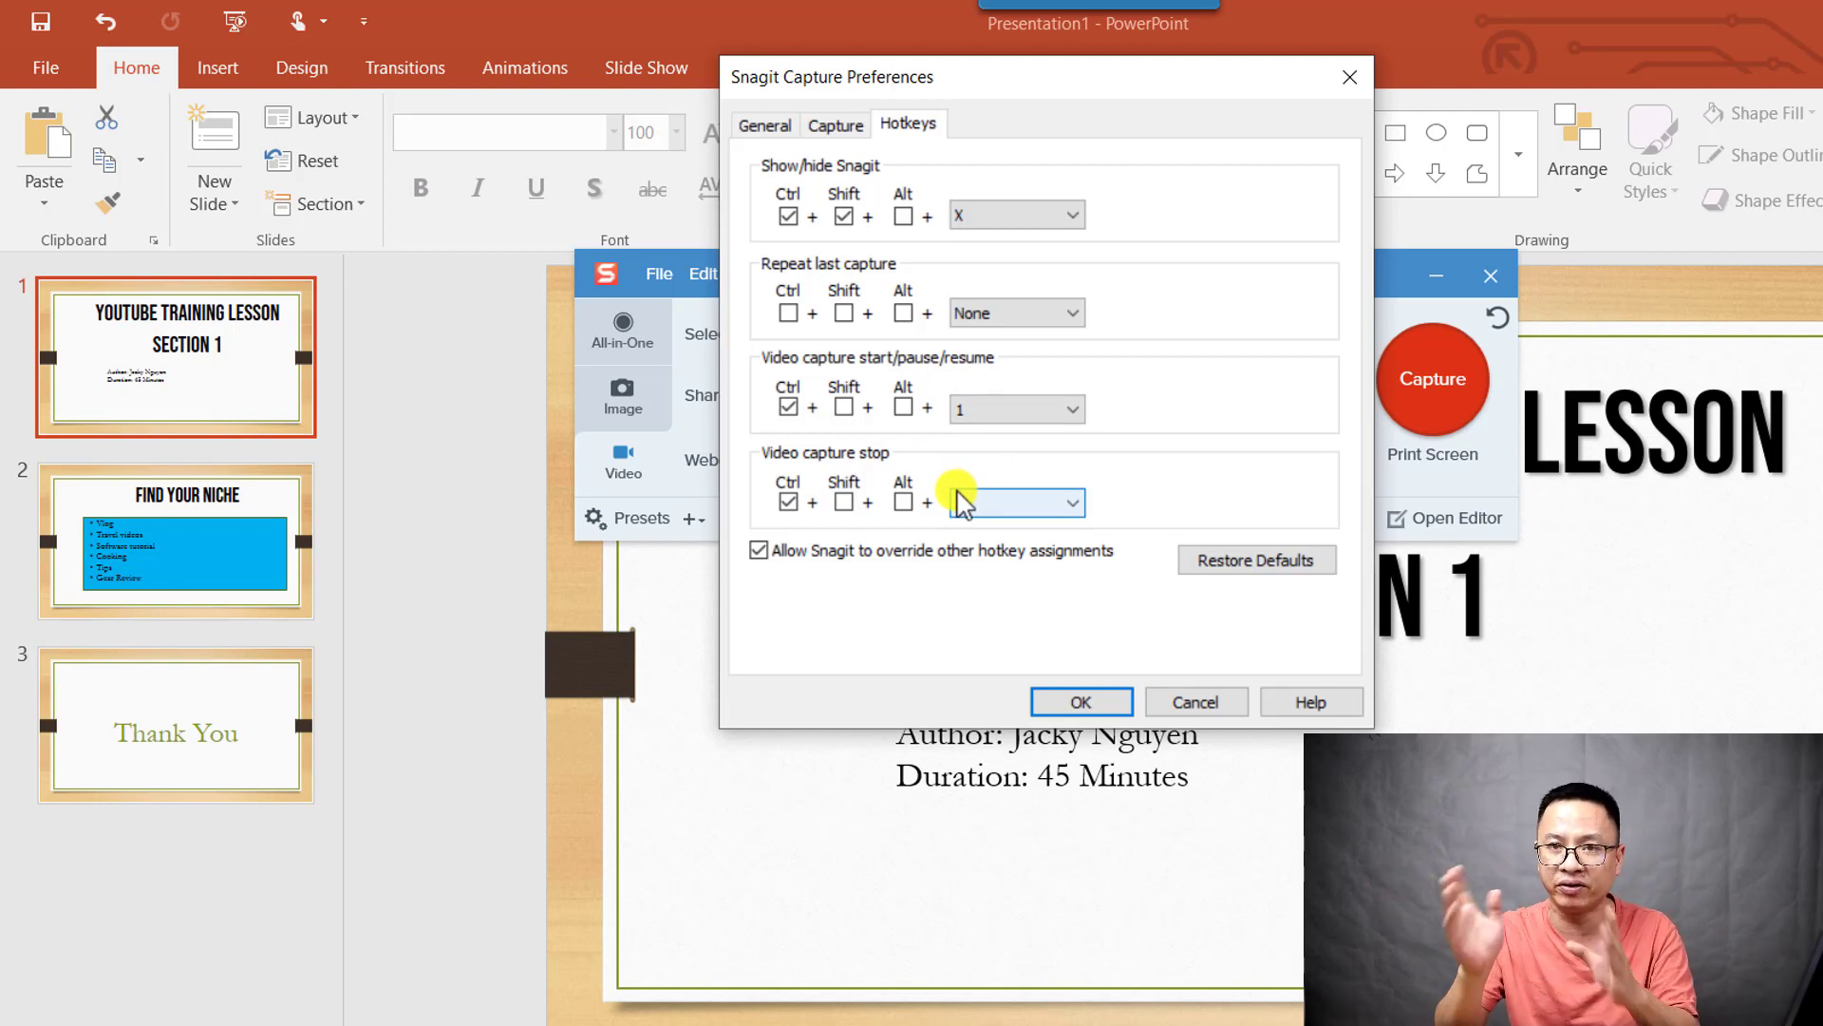
pyautogui.press('2')
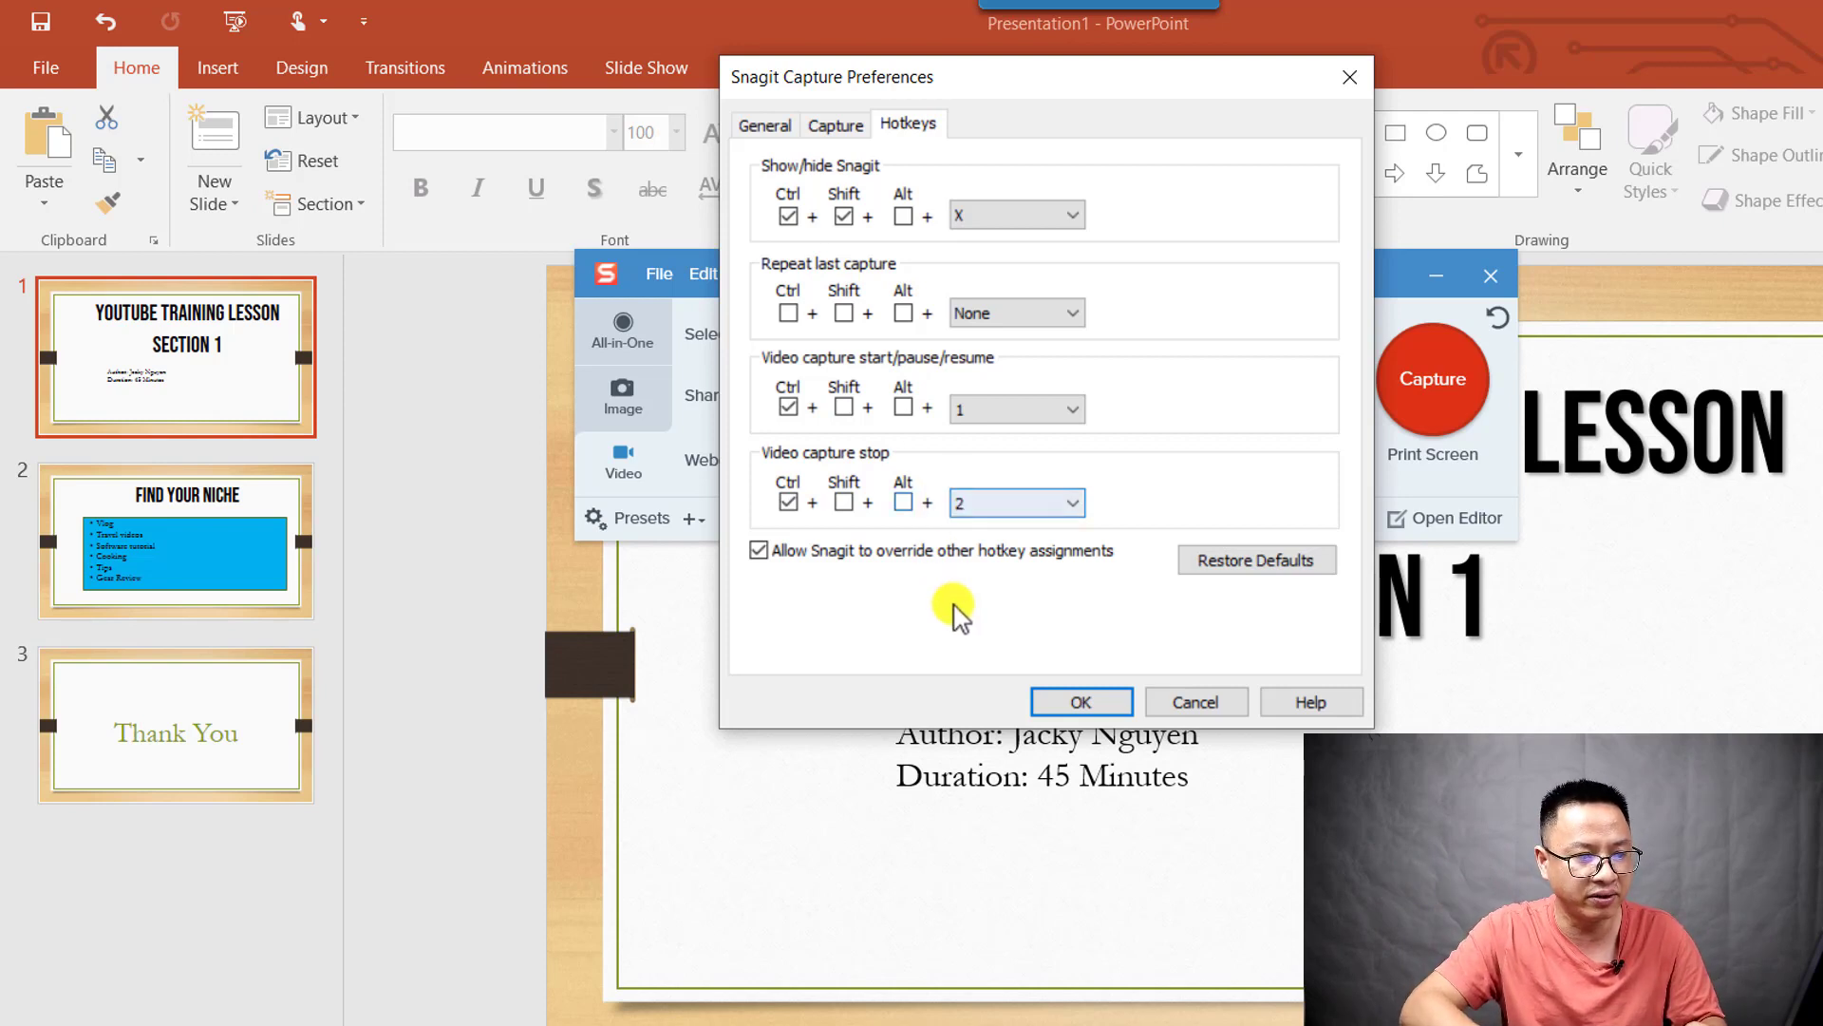
pyautogui.click(1078, 702)
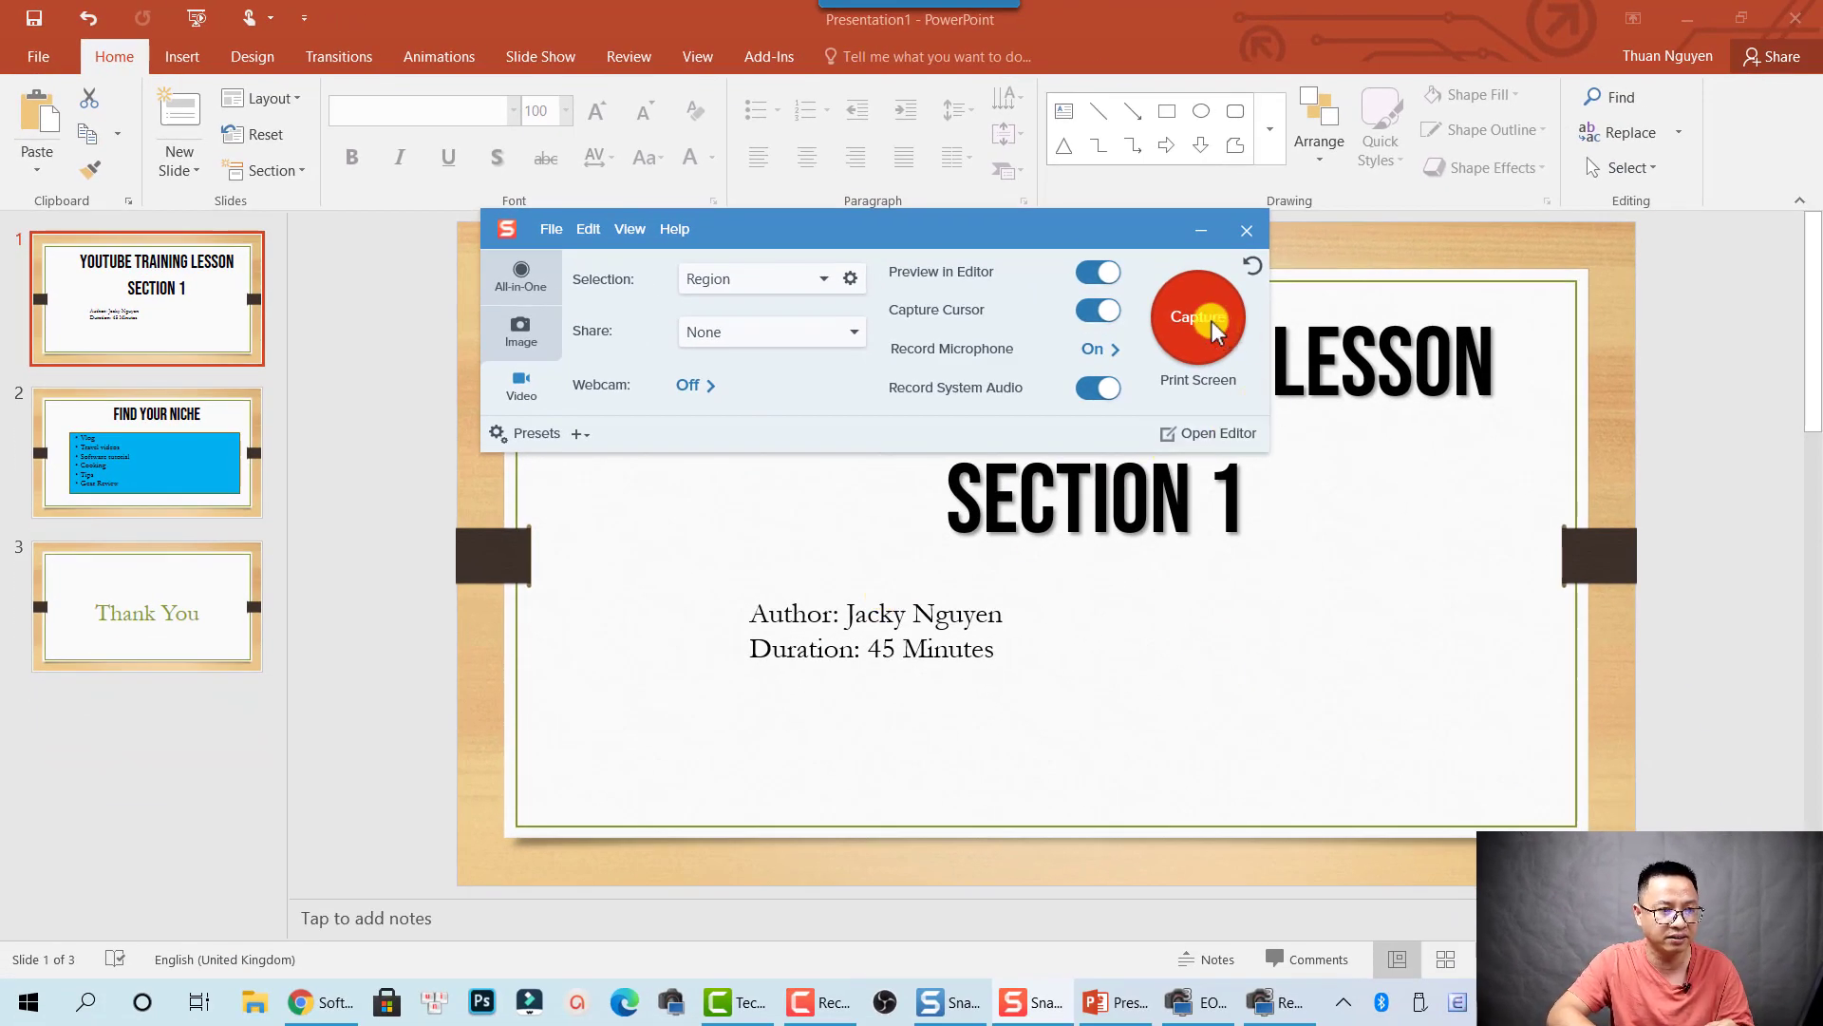
# - Start a region capture with the red Capture button
pyautogui.click(1214, 327)
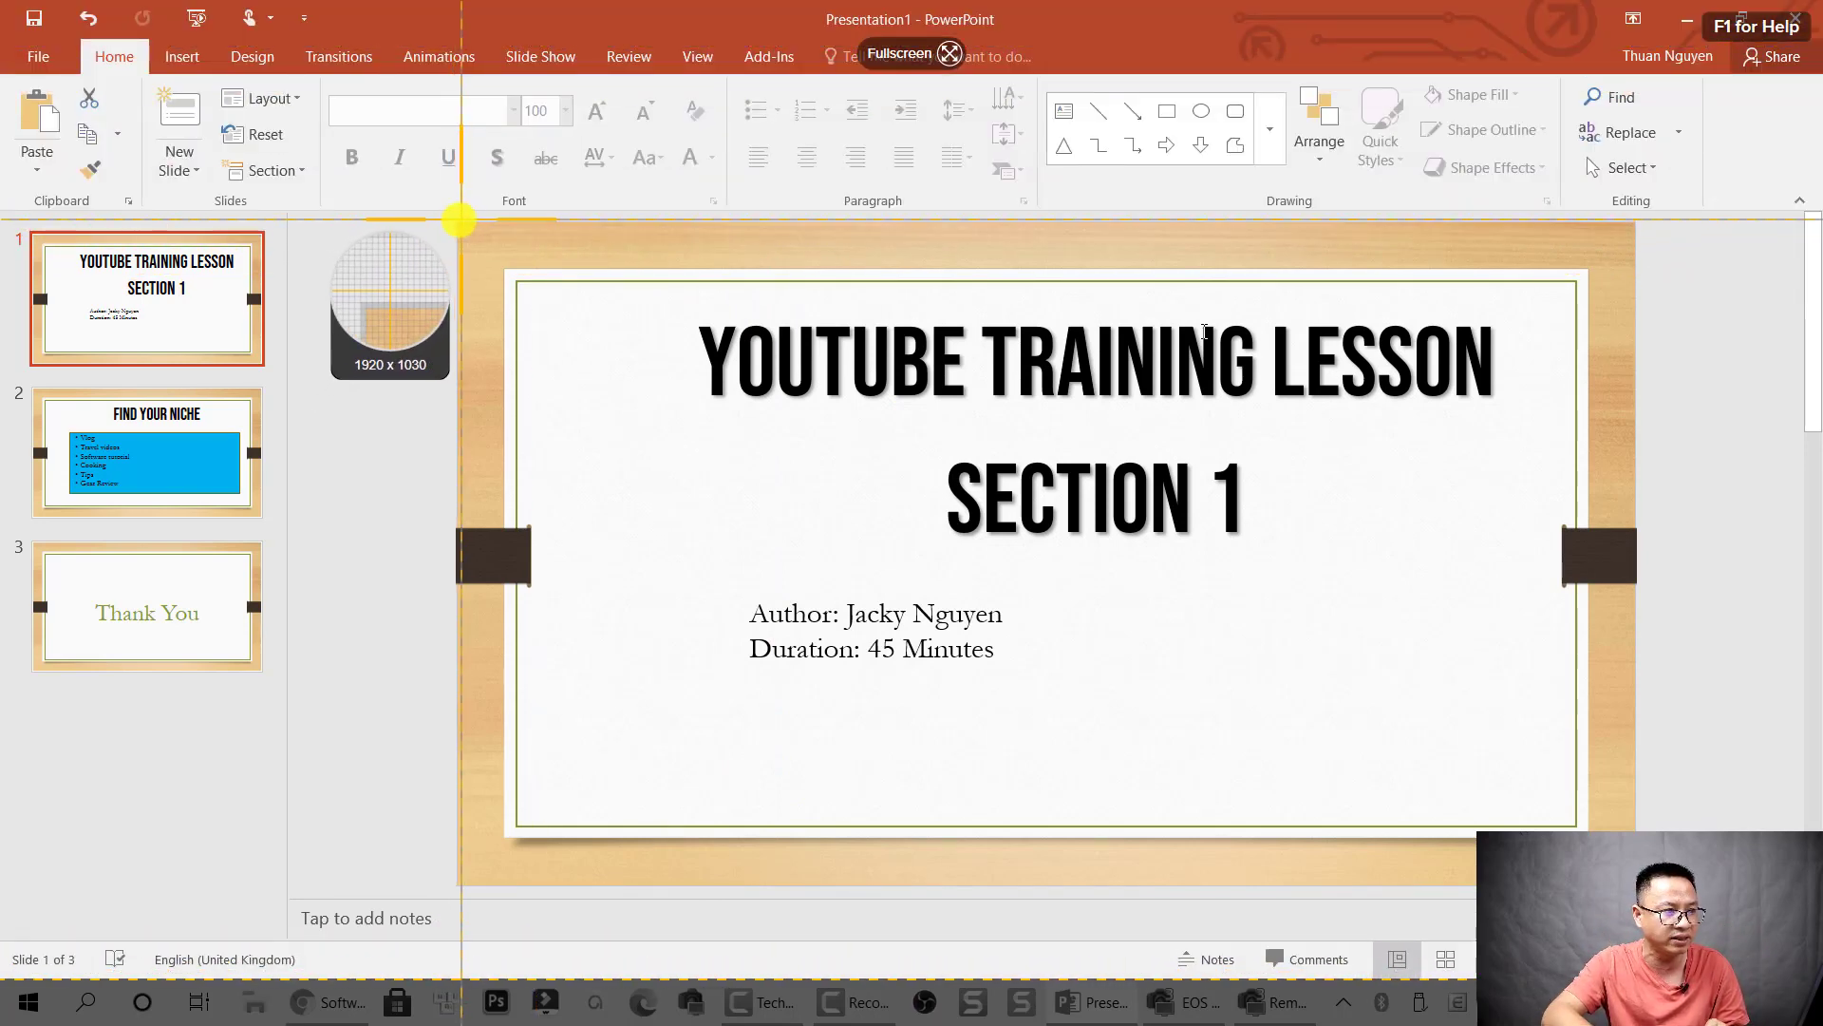
# - Draw a 1244 x 700 capture region across the PowerPoint slide
pyautogui.moveTo(456, 219); pyautogui.dragTo(1638, 883)
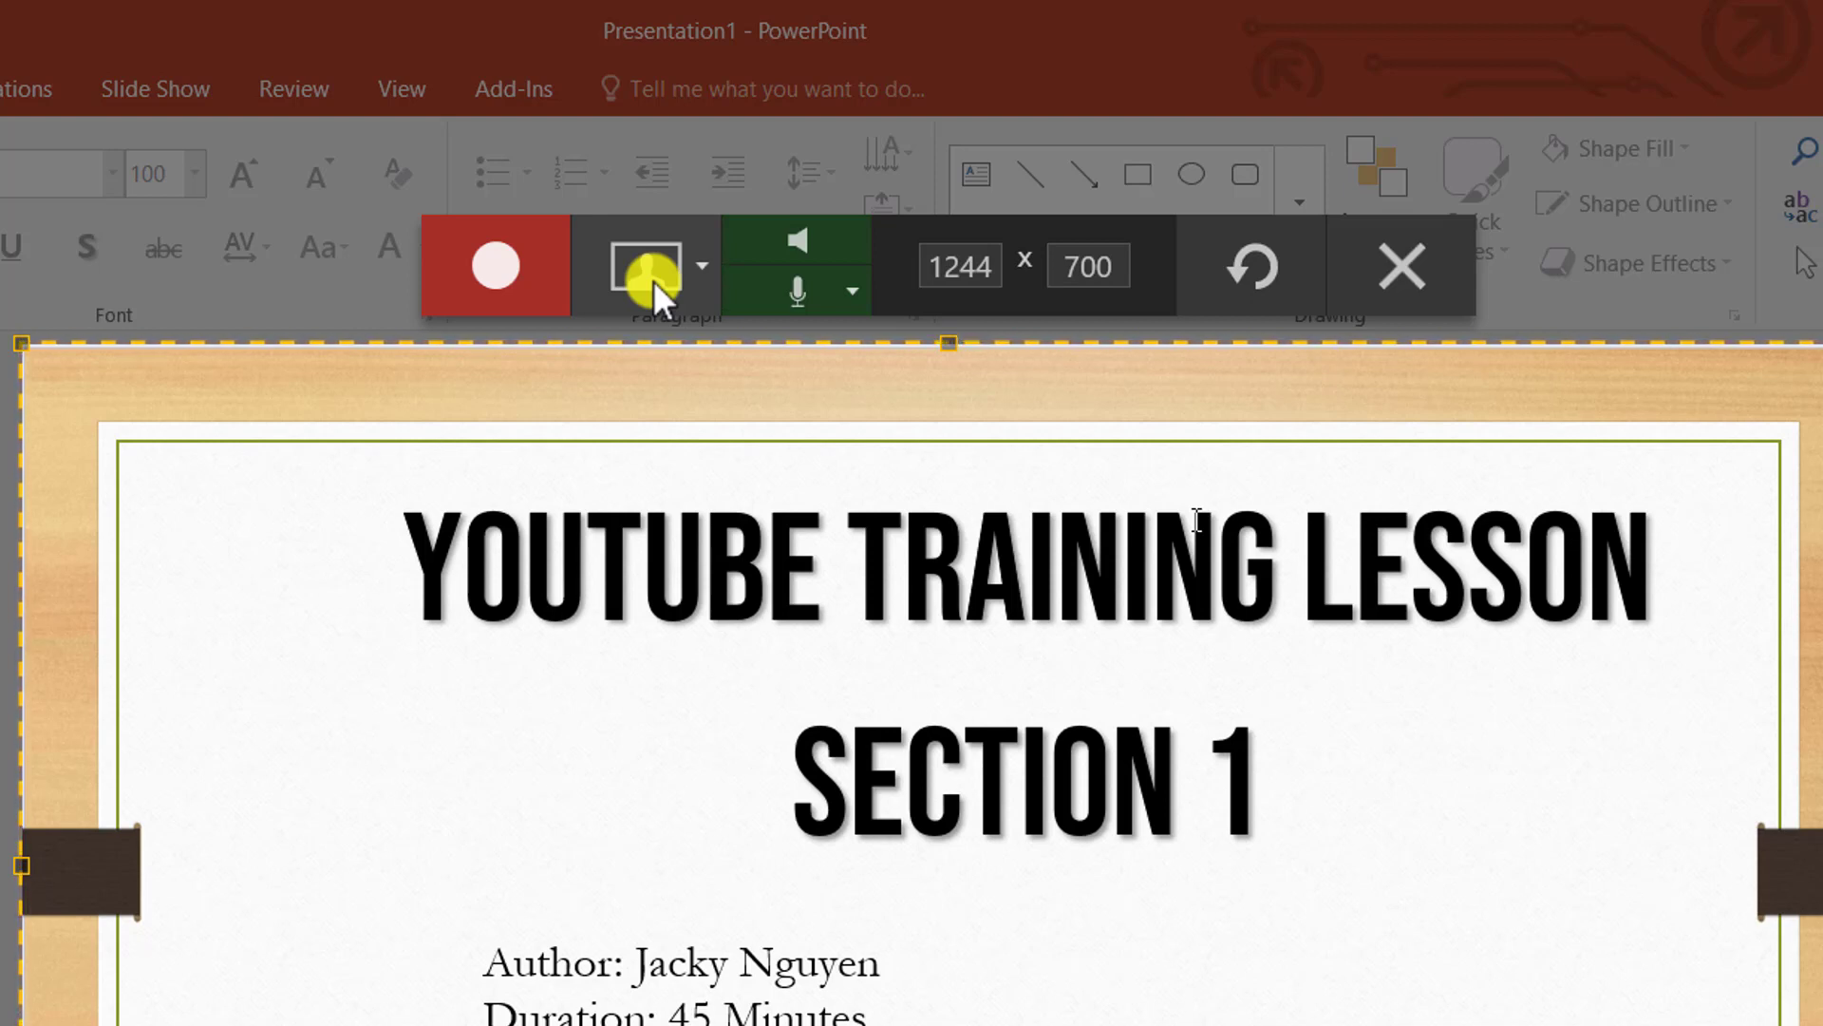
# - Turn on system audio, enter region size 1280 x 720, and pull the right edge to the slide
pyautogui.click(832, 245)
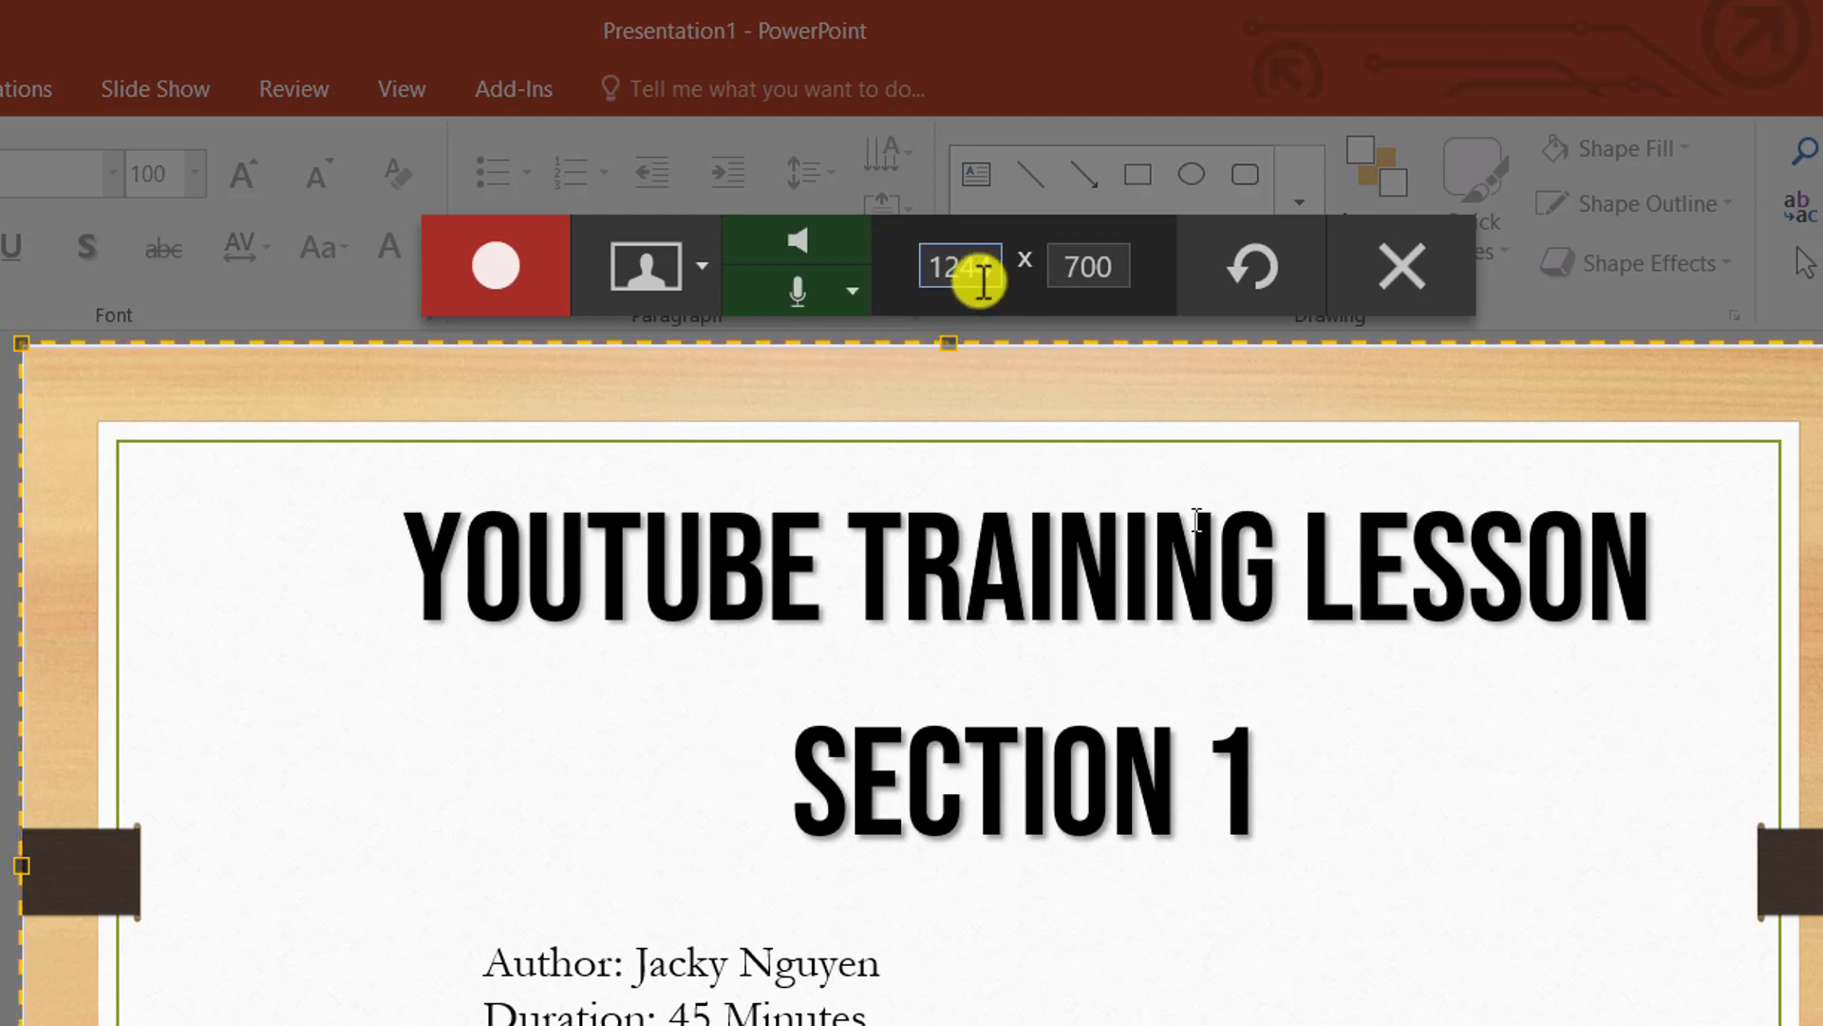
pyautogui.doubleClick(976, 273)
pyautogui.write('1280')
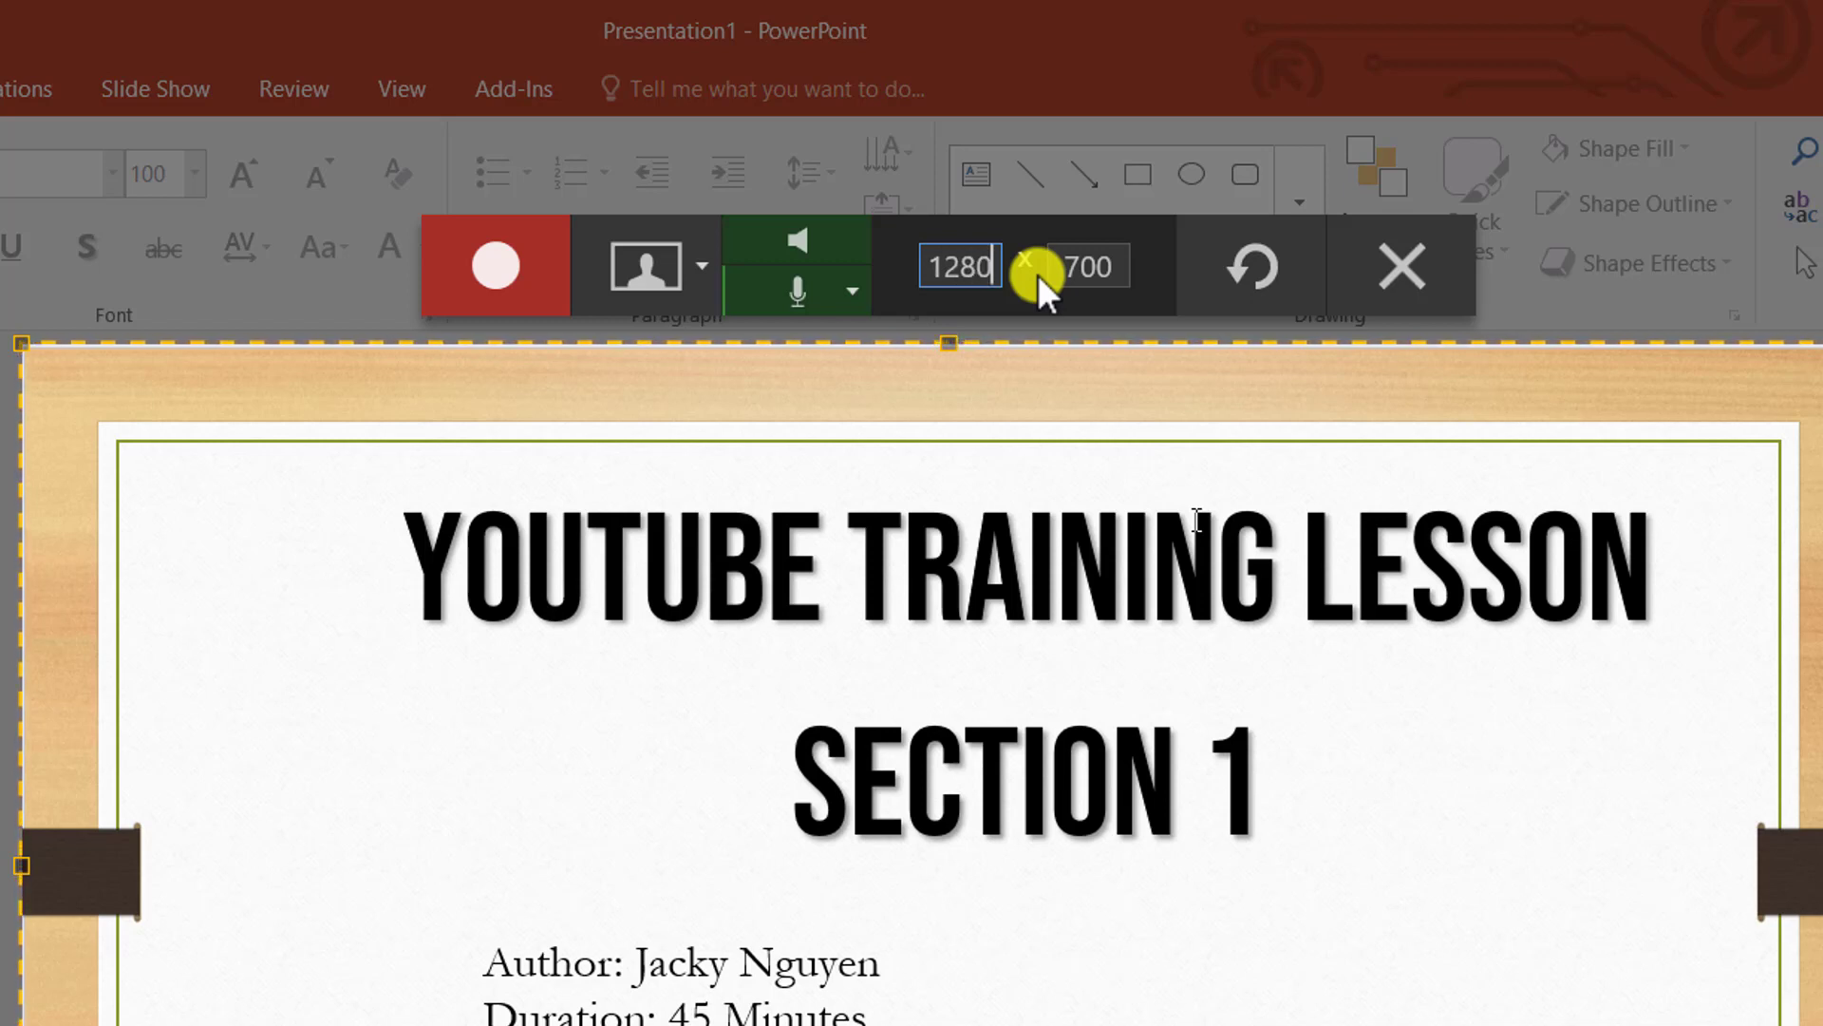
pyautogui.doubleClick(1092, 271)
pyautogui.write('720')
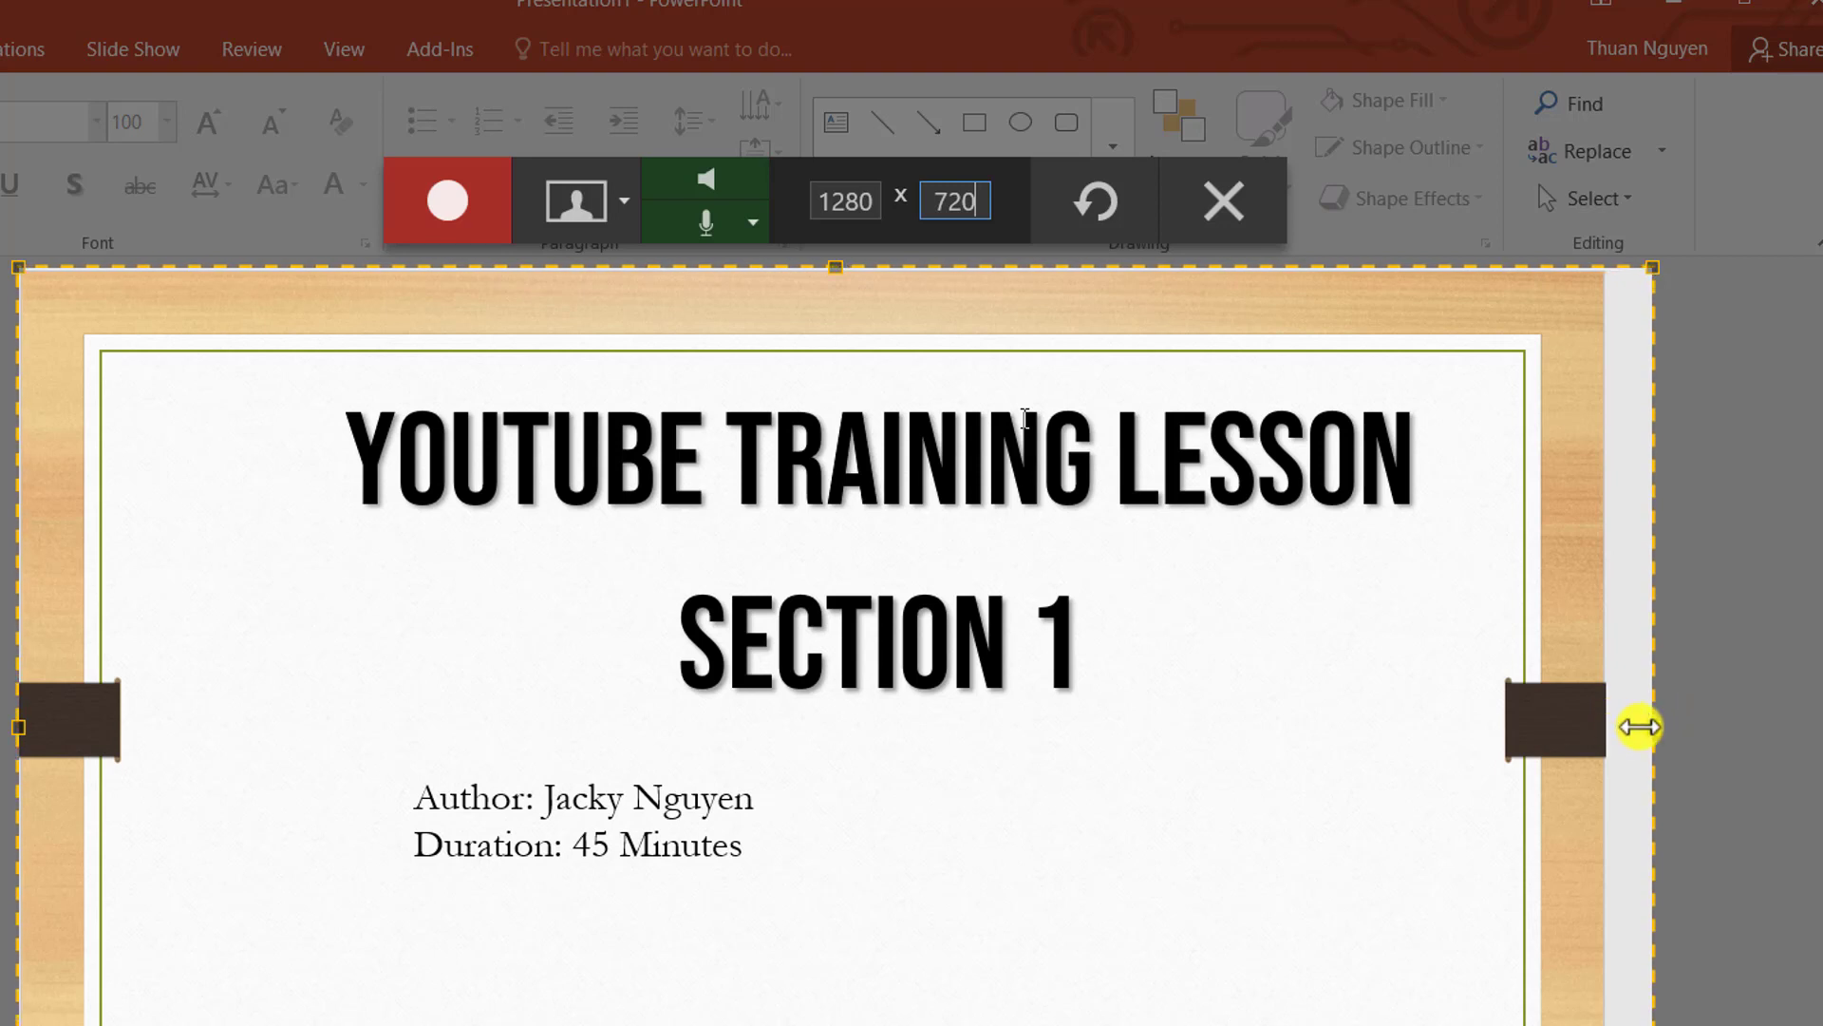
pyautogui.moveTo(1649, 725); pyautogui.dragTo(1606, 738)
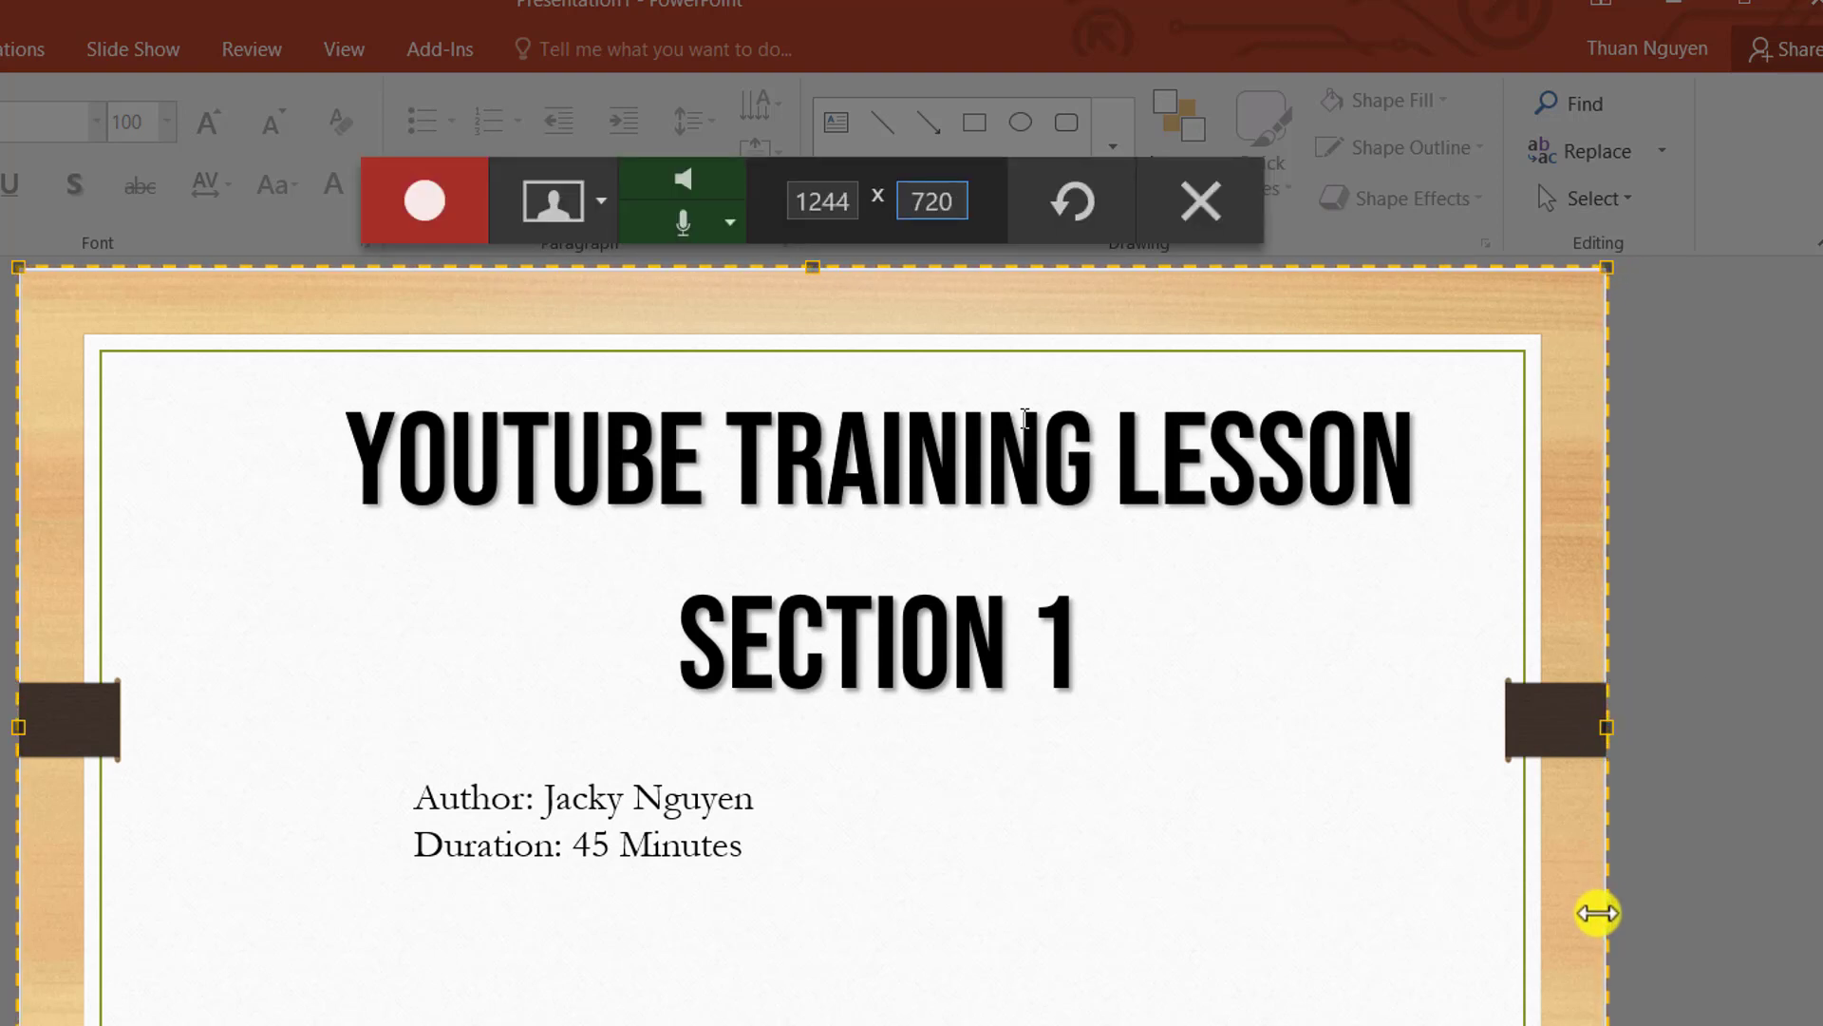